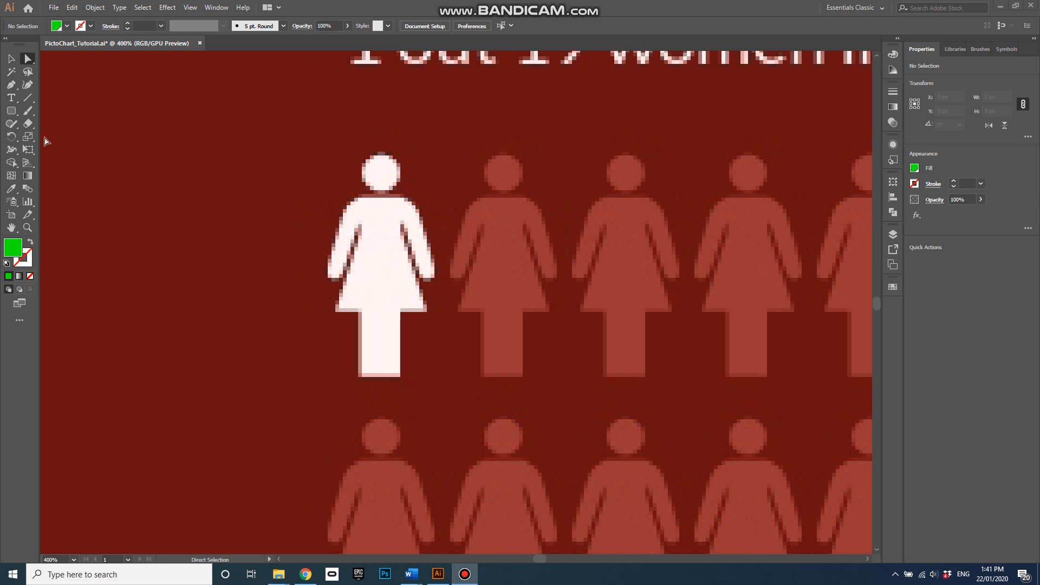
- Draw a circle about 10.8 px wide with the Ellipse tool over the white figure's head and align it to the head
click(12, 111)
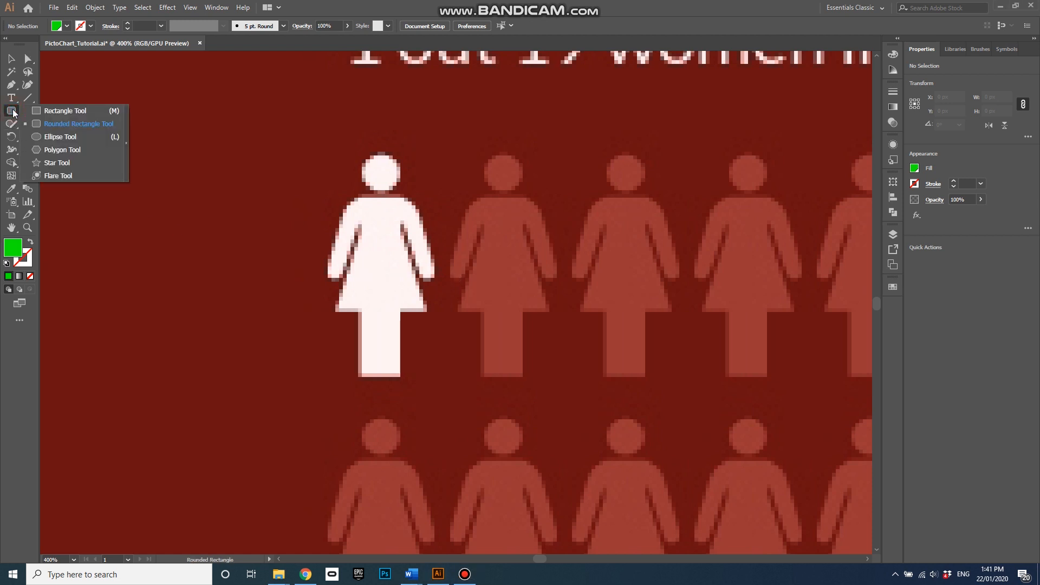
click(60, 137)
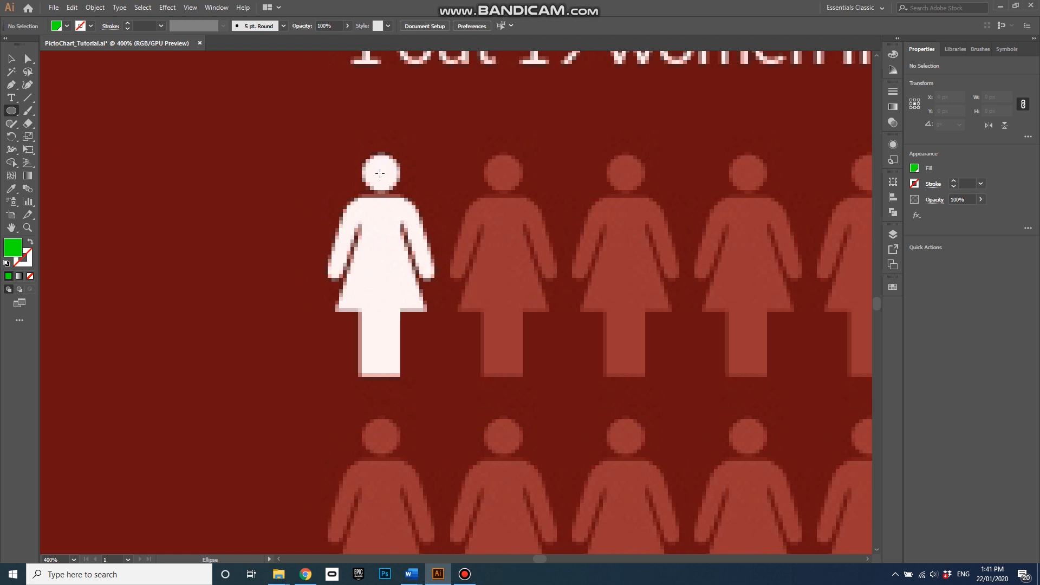
drag(380, 174, 400, 154)
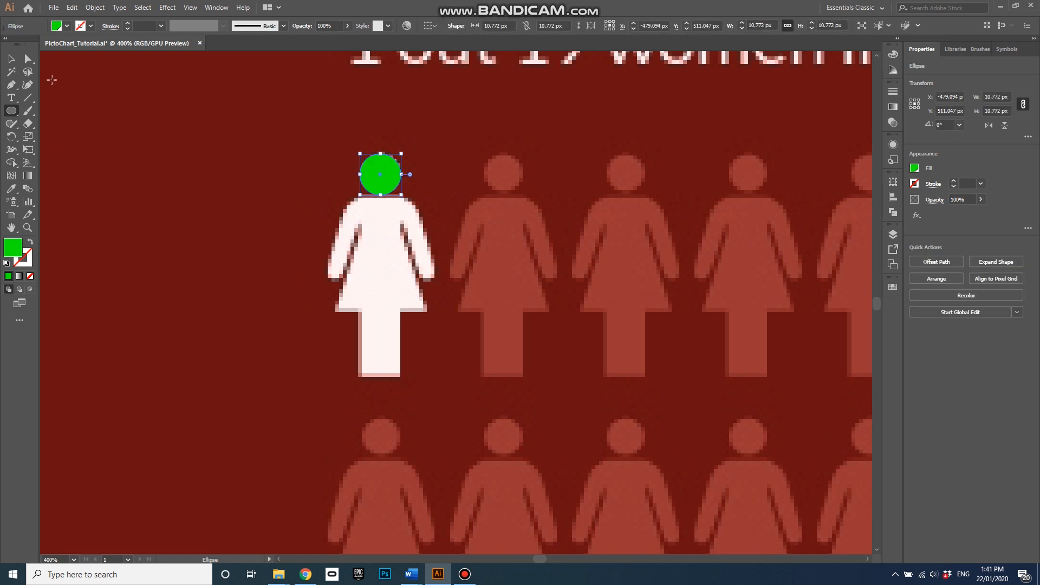
click(11, 58)
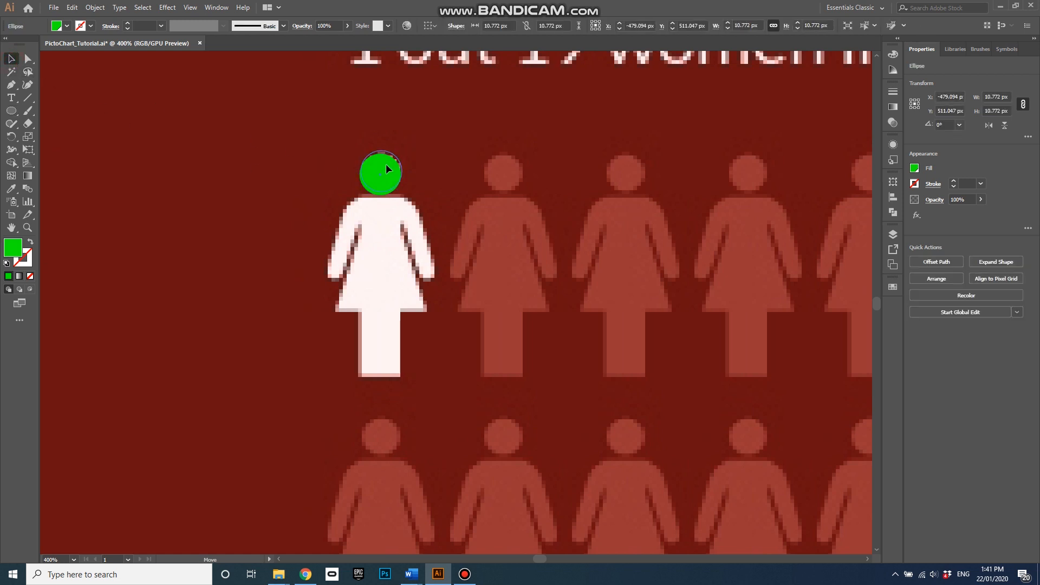
drag(385, 163, 399, 177)
scroll(374, 182, up, 2)
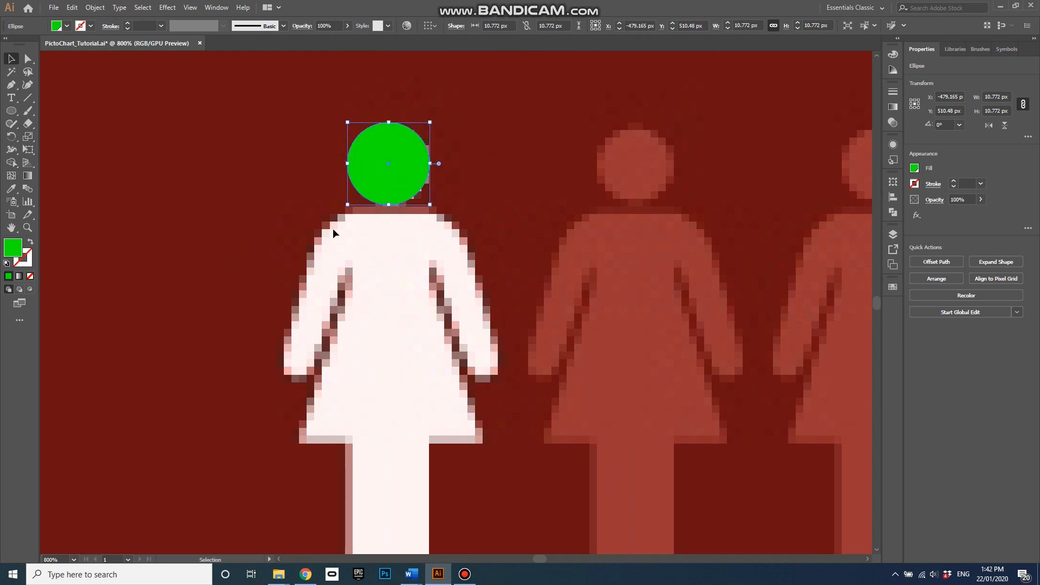
click(449, 186)
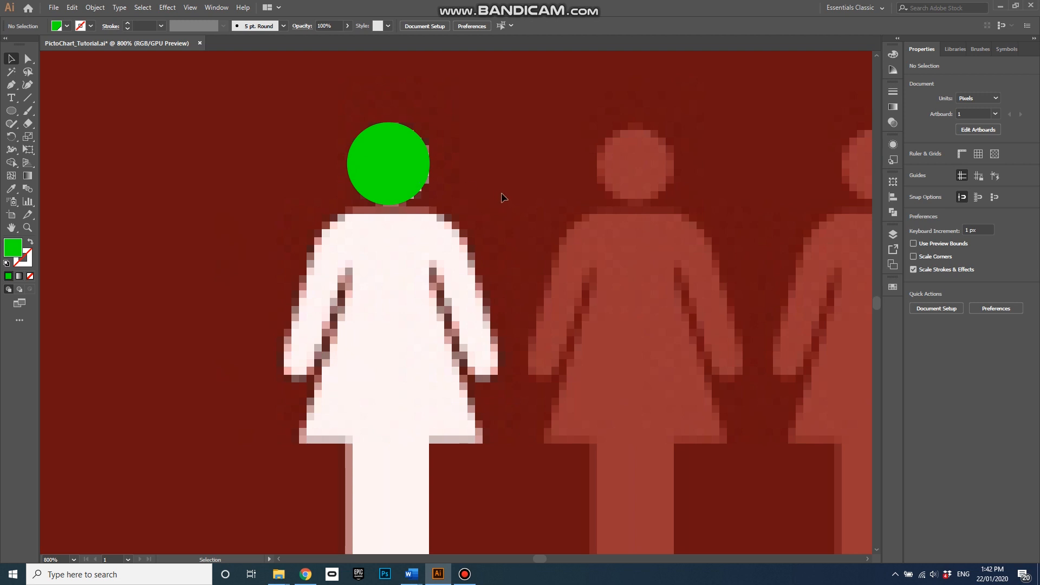
click(407, 166)
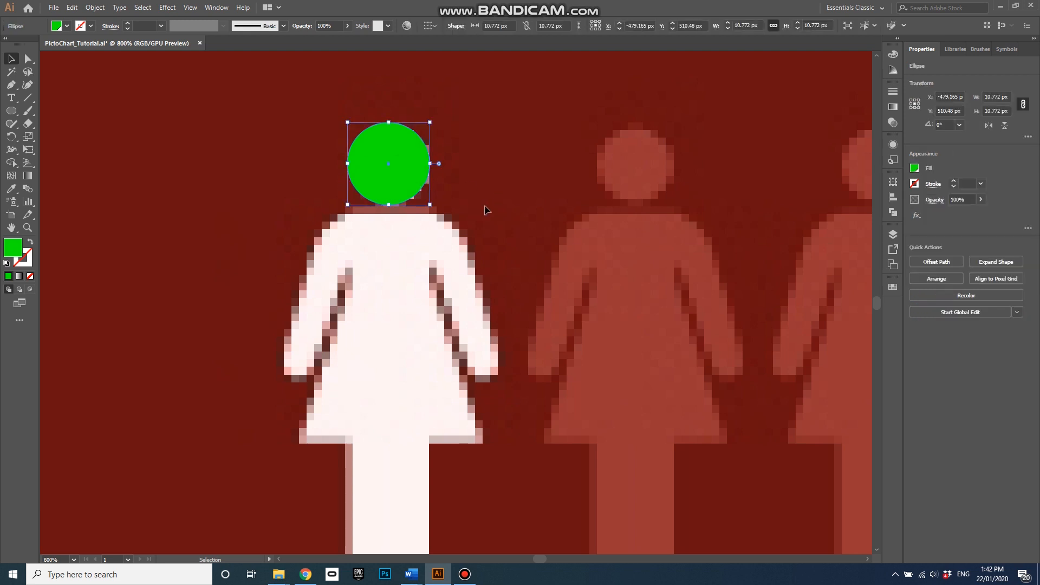
click(892, 122)
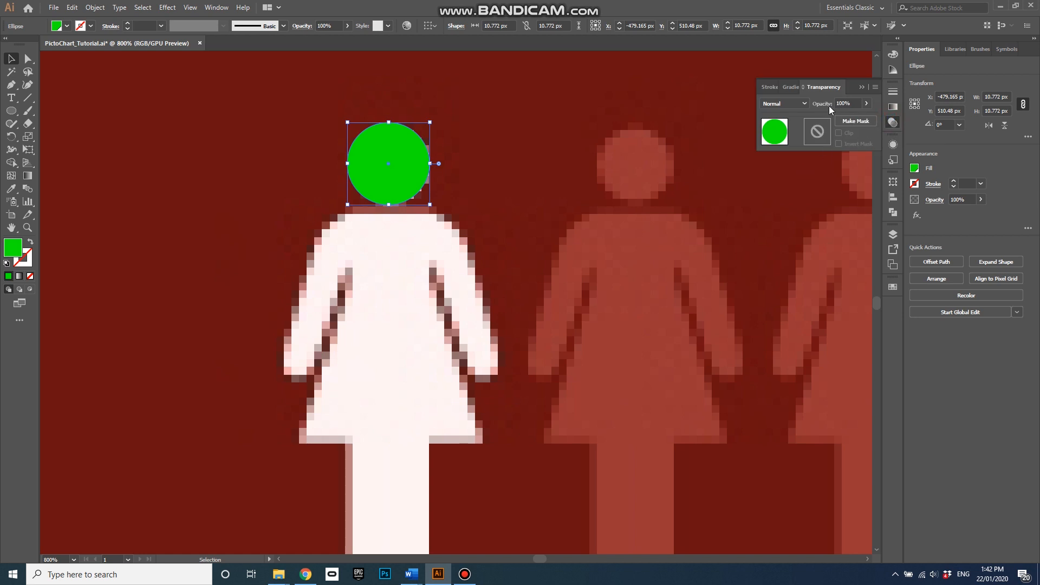
click(861, 88)
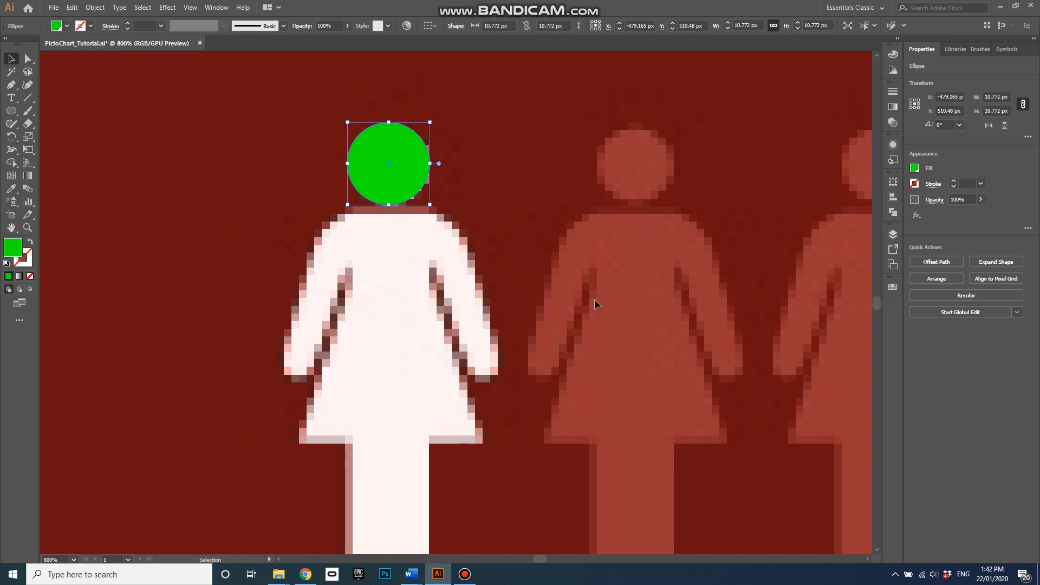
scroll(561, 294, down, 1)
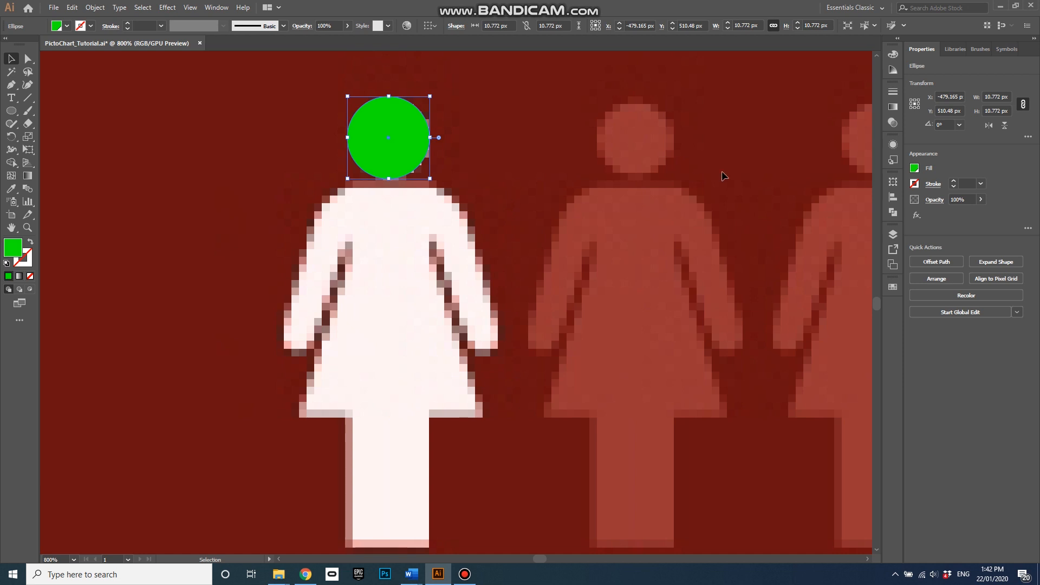
- Target the whole Tracing layer and lower its opacity to 53%
click(893, 235)
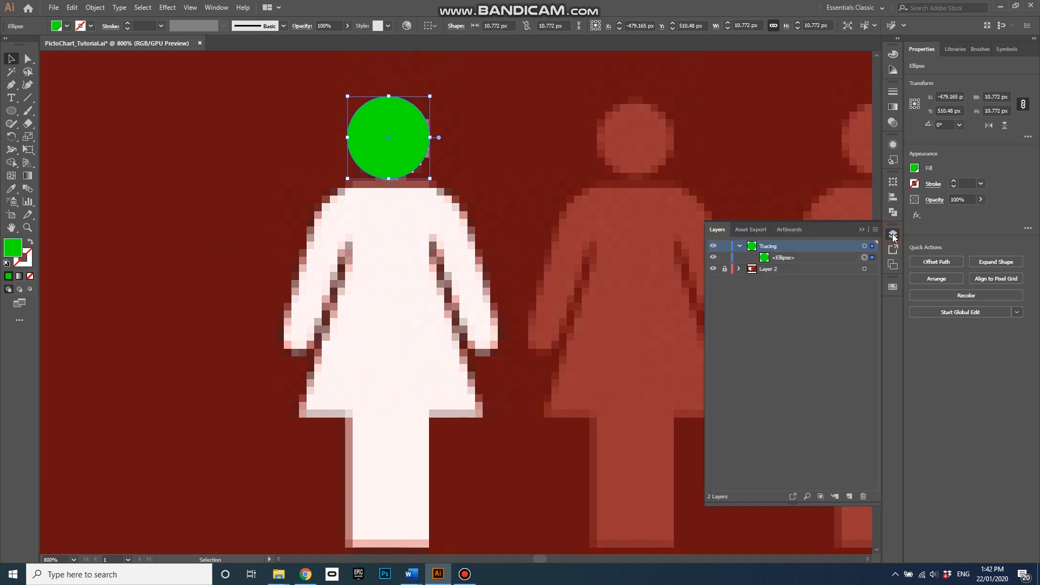
click(864, 246)
click(492, 138)
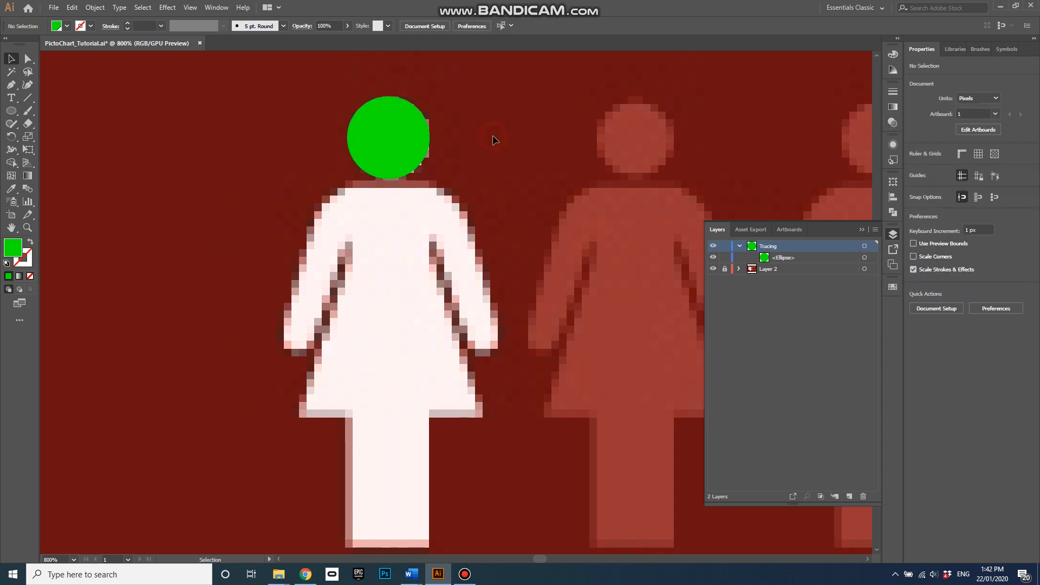
click(864, 246)
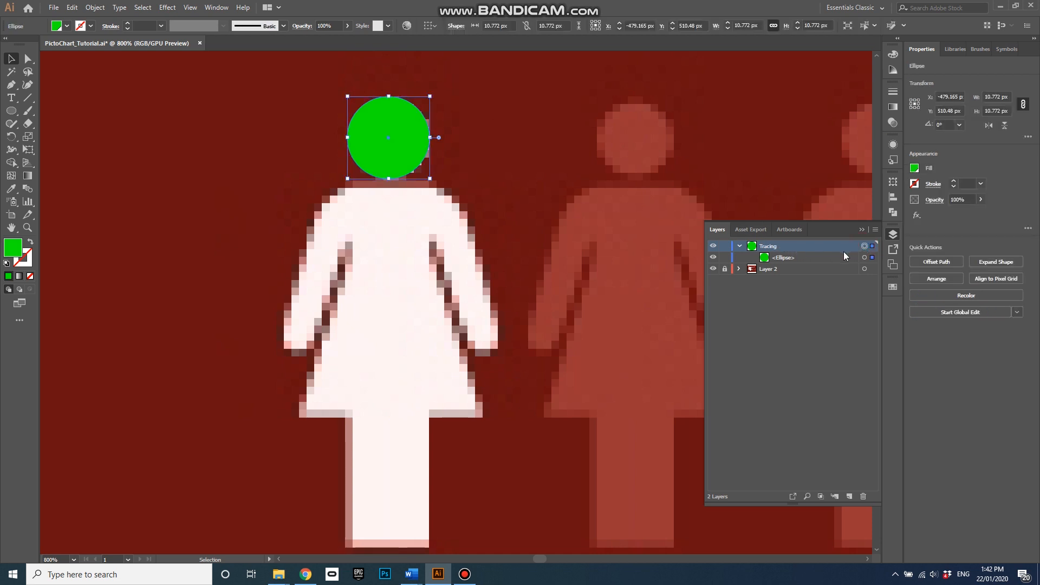
click(892, 123)
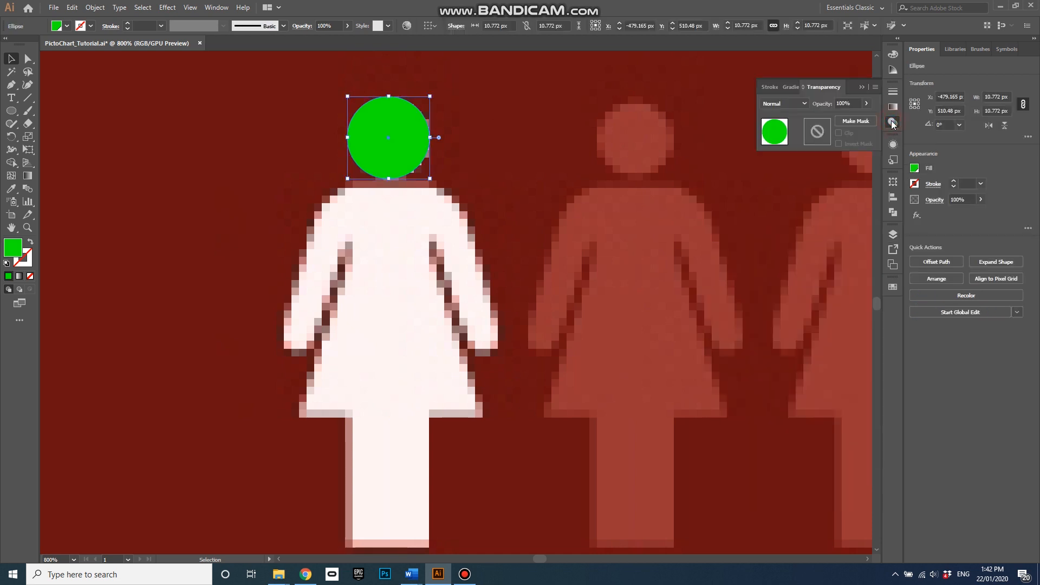
click(865, 103)
drag(864, 115, 845, 117)
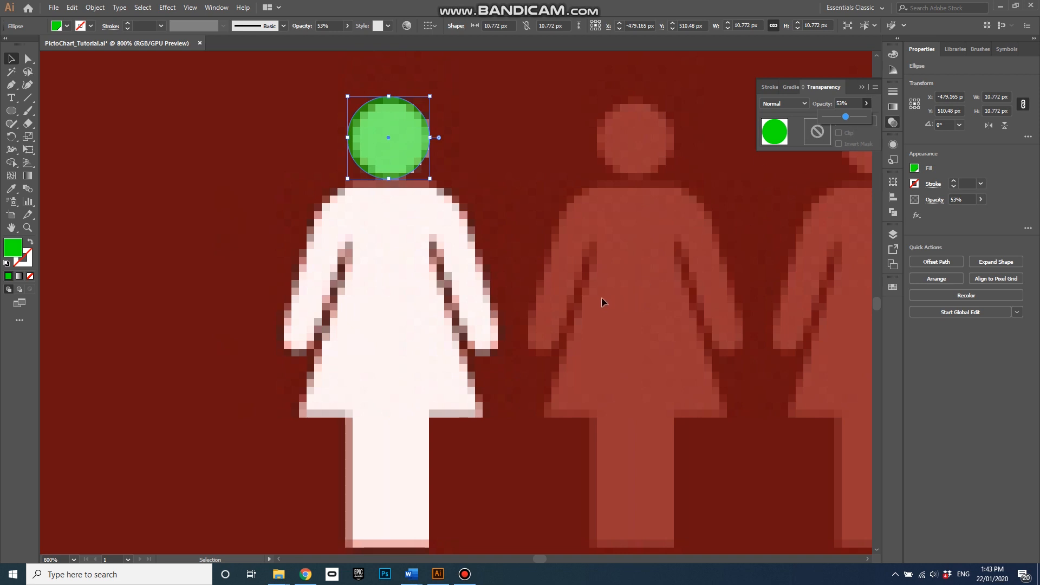
- Draw a rounded rectangle about 11.1 by 22.8 px over the white figure's legs, extending up into the skirt
scroll(601, 297, down, 2)
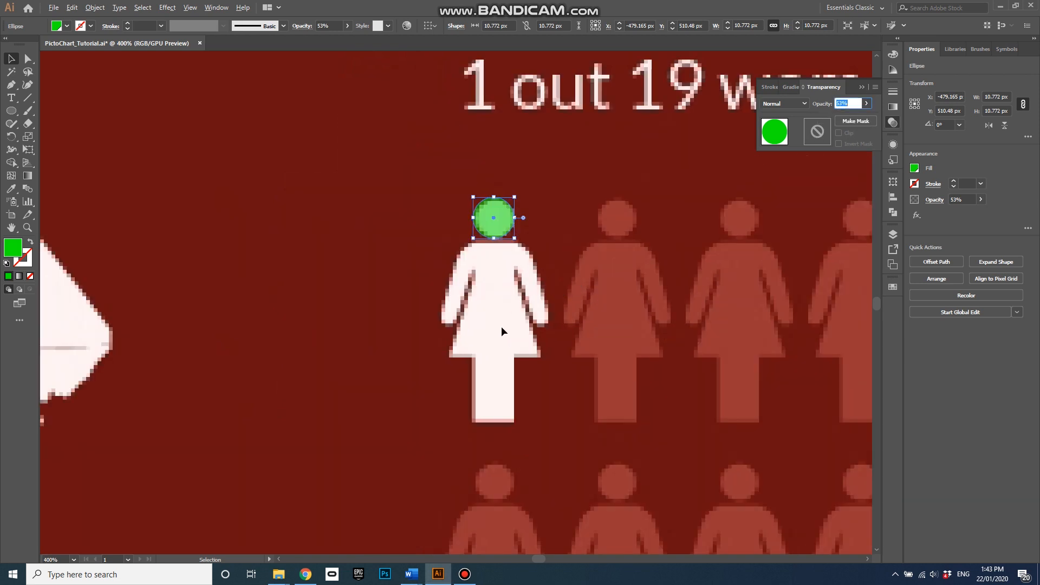
scroll(509, 360, up, 1)
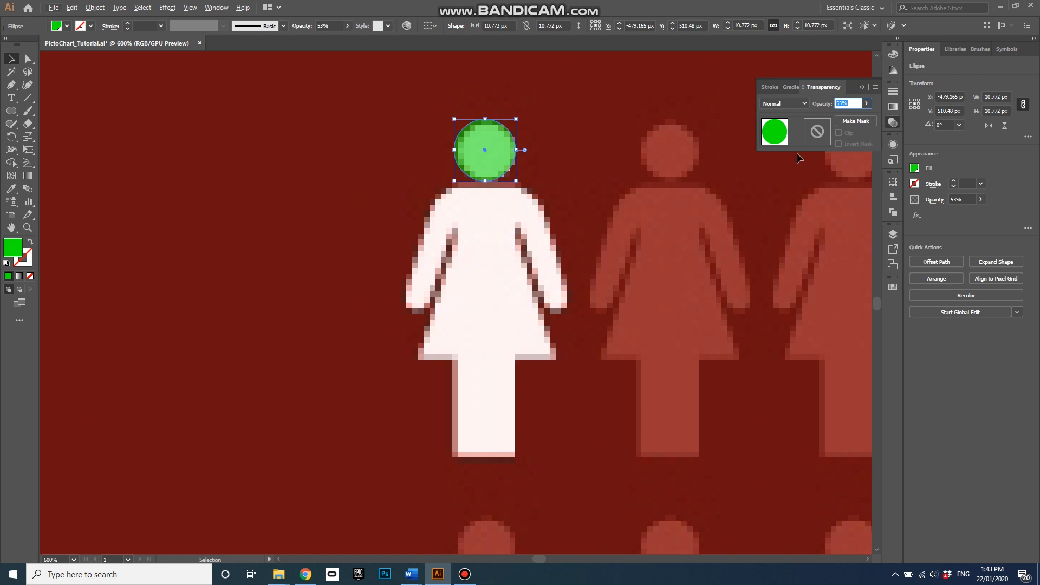
click(892, 234)
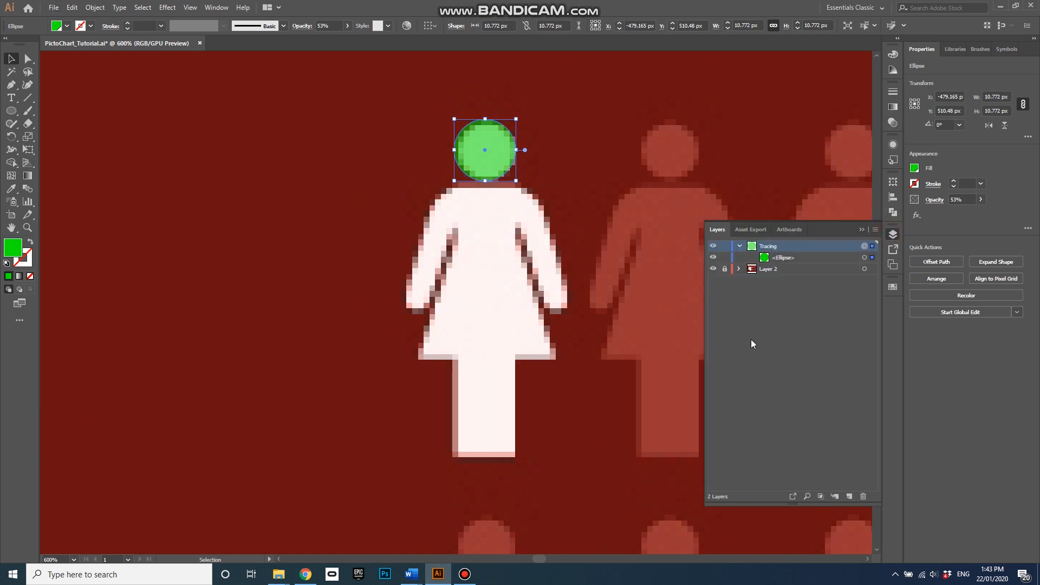
scroll(581, 193, down, 1)
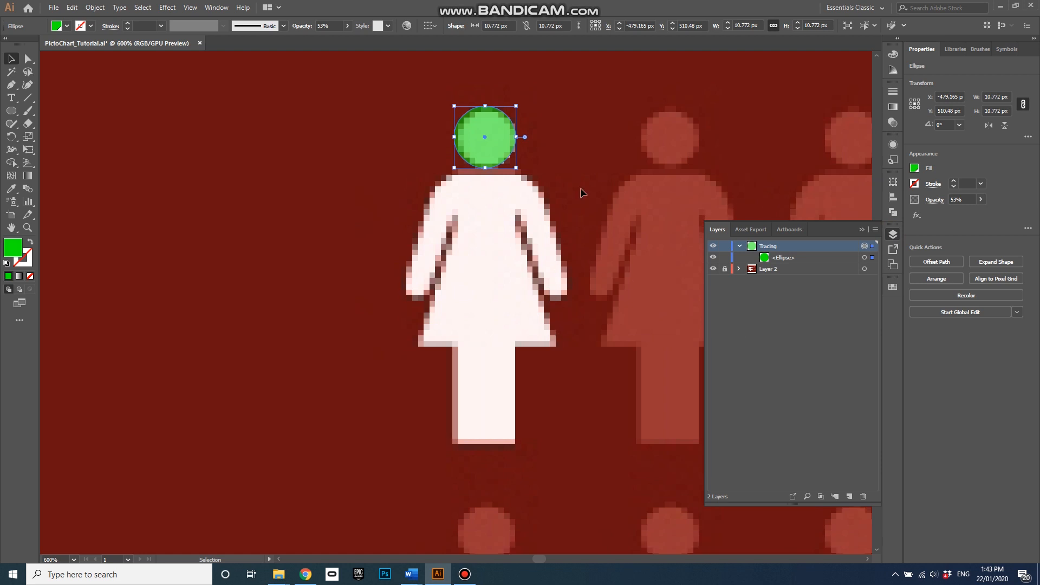
click(12, 111)
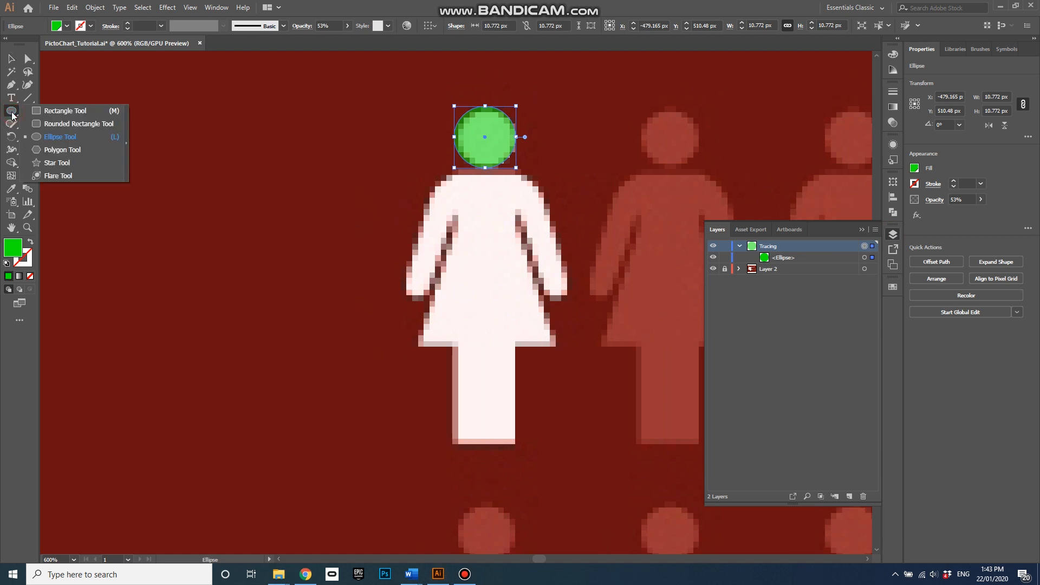
click(62, 128)
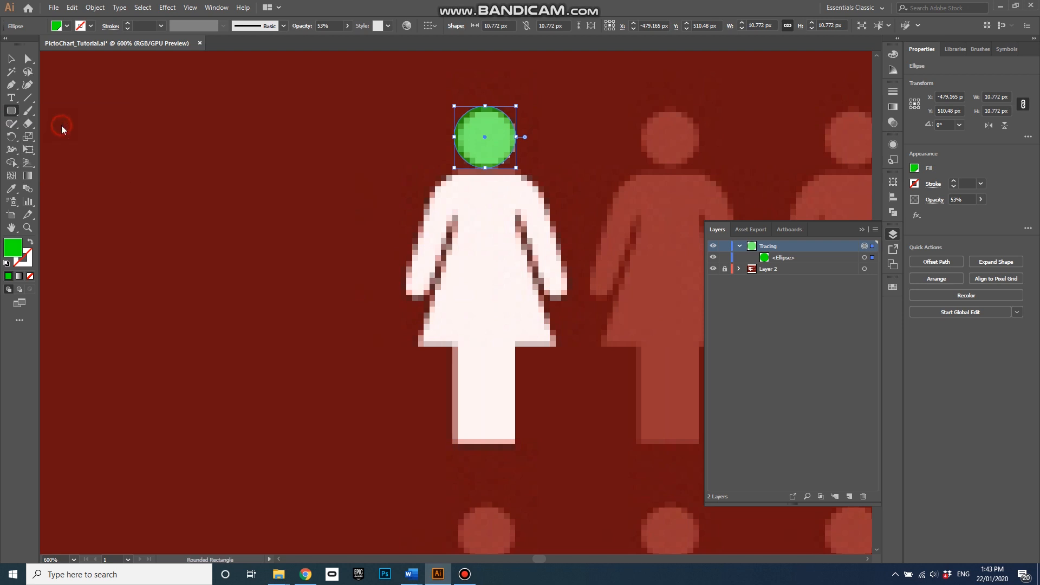
scroll(398, 365, down, 2)
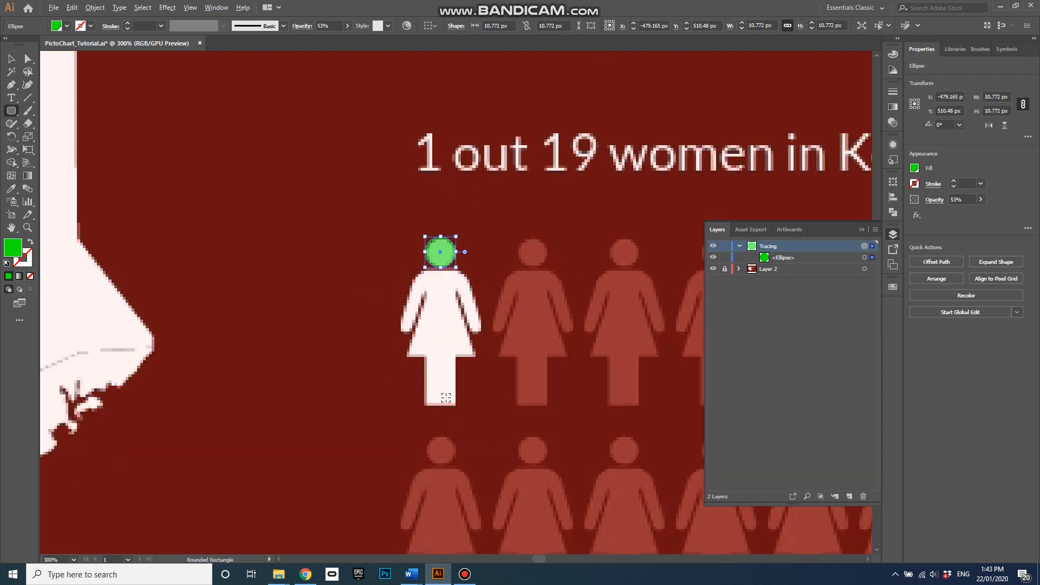
scroll(448, 396, up, 3)
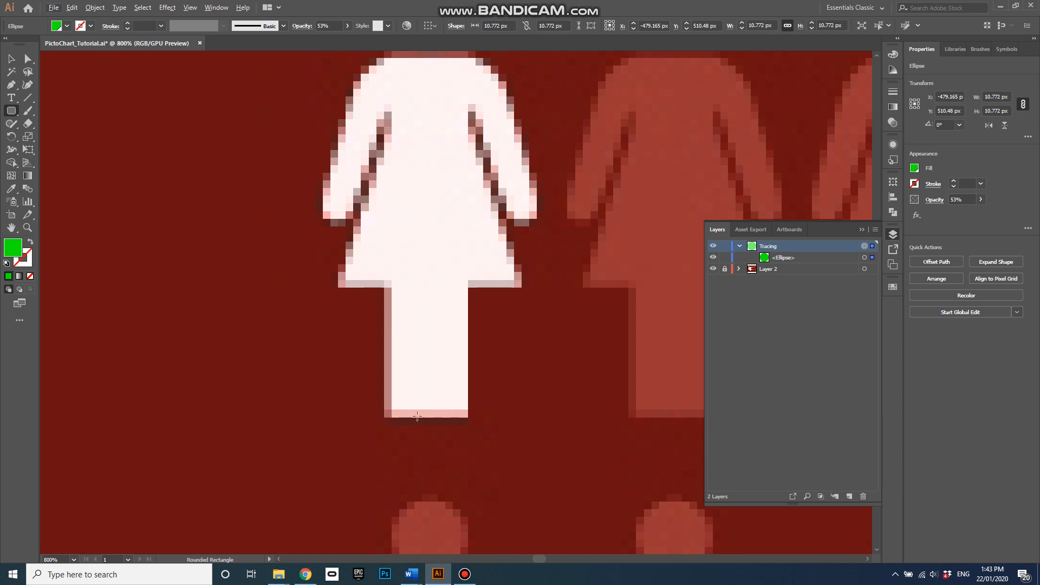
drag(383, 419, 469, 245)
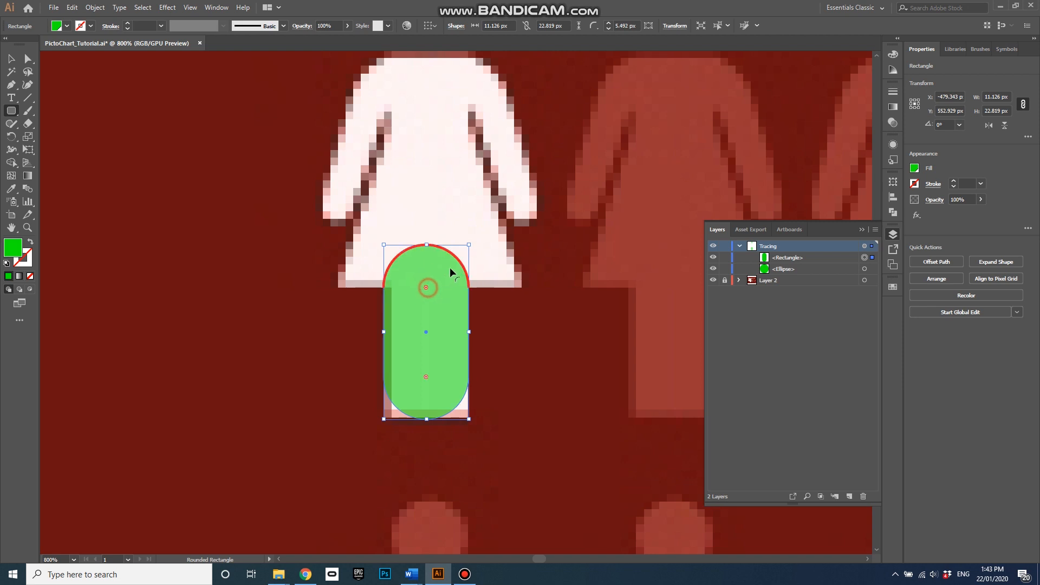
- Reduce the corner radius of the leg rectangle to about 1.74 px
drag(426, 287, 404, 267)
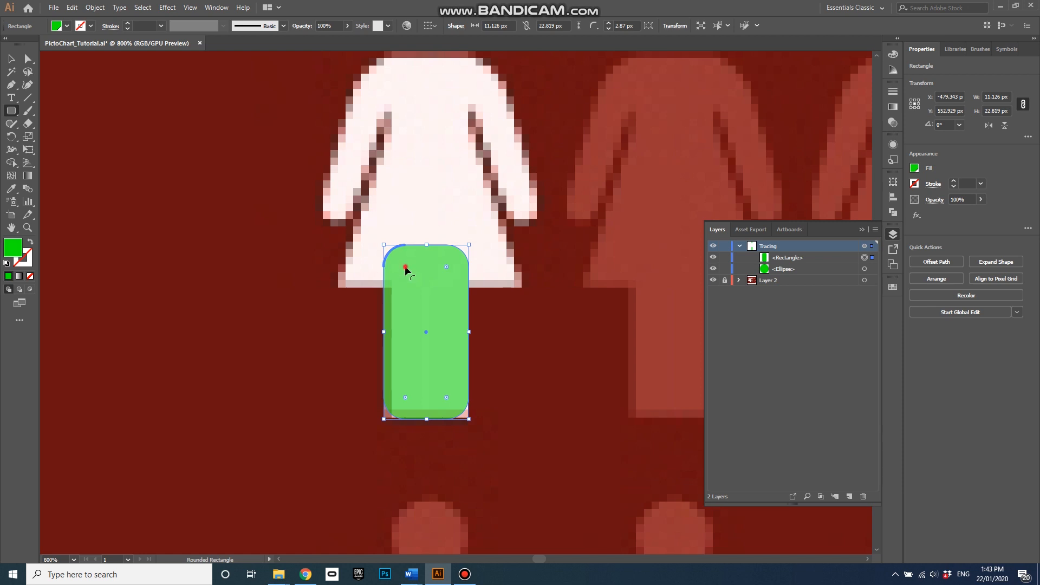
drag(405, 265, 399, 261)
drag(452, 403, 455, 407)
- Try to adjust the leg rectangle's lower-left corner with Direct Selection, and undo the change
click(28, 58)
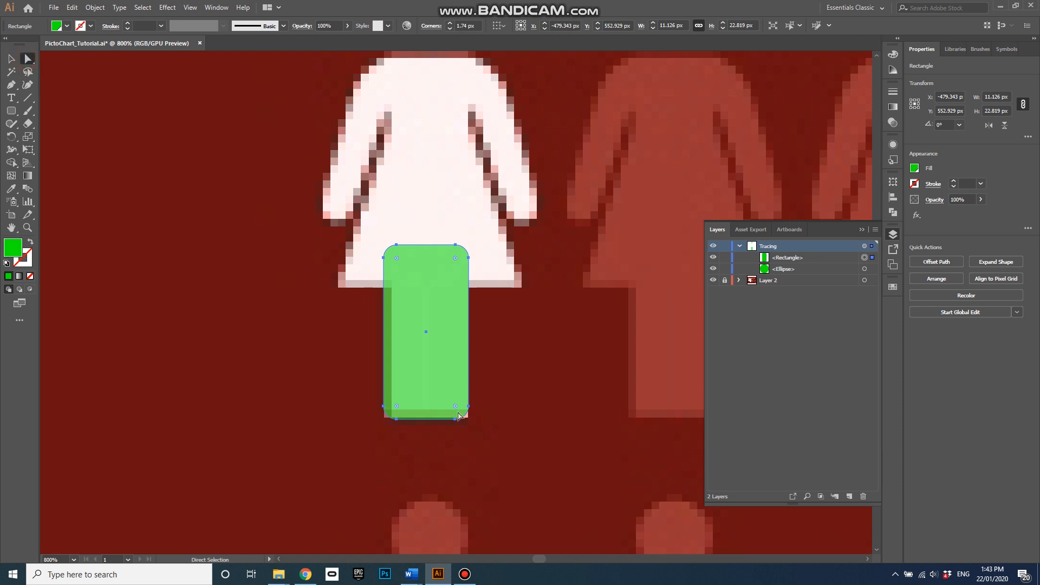
drag(395, 406, 448, 443)
key(ctrl+z)
- Trace the white figure's dress with the Pen tool as a closed trapezoid, from the hem corners up to the upper chest
scroll(538, 333, up, 1)
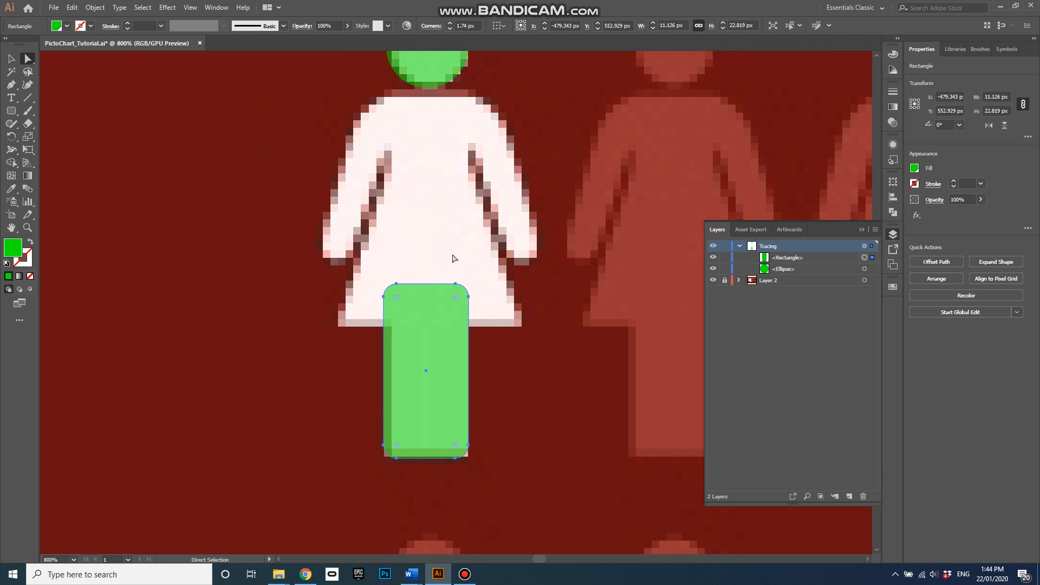
click(11, 85)
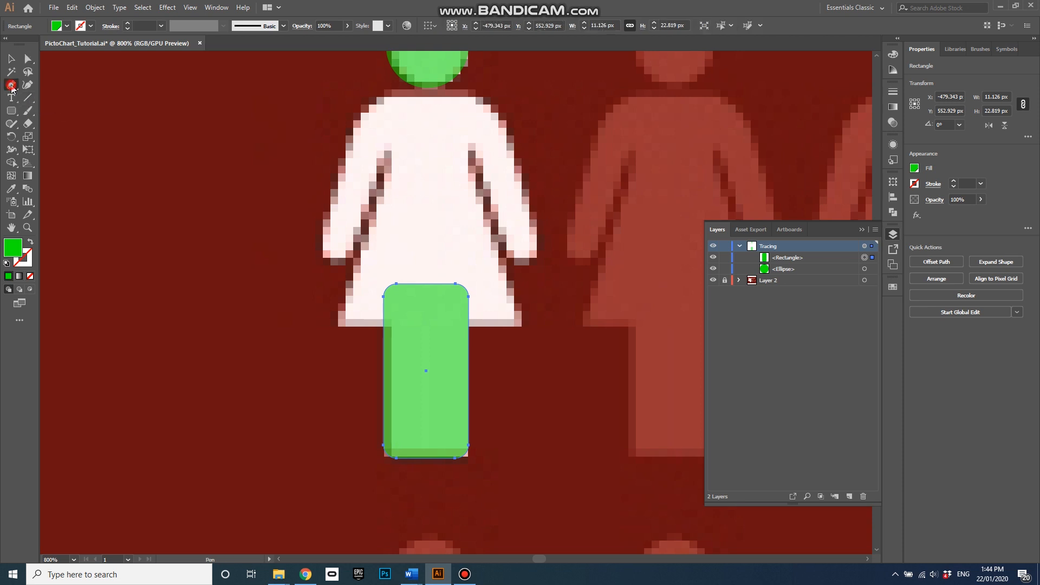
click(339, 321)
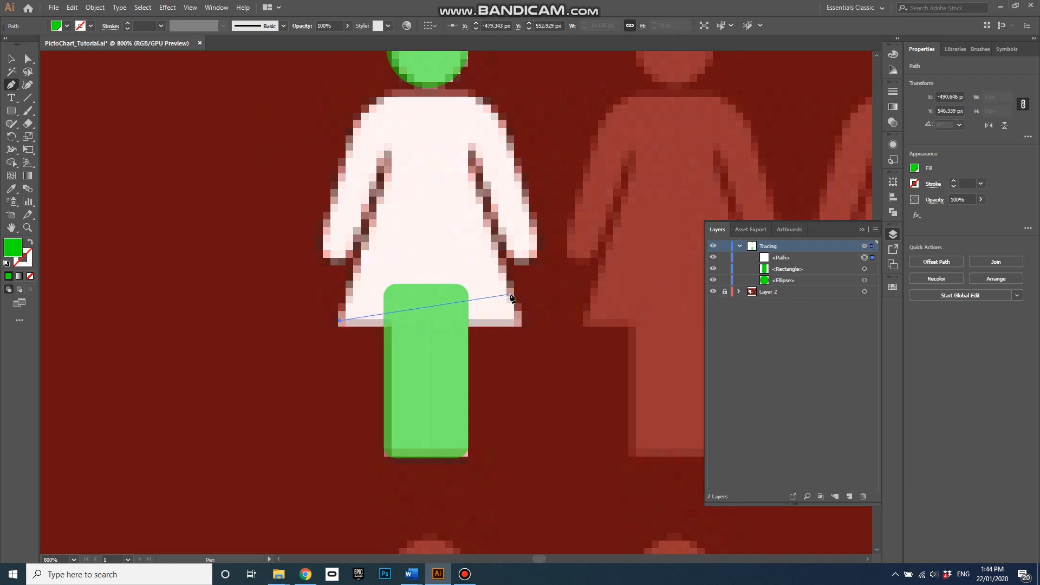
click(516, 320)
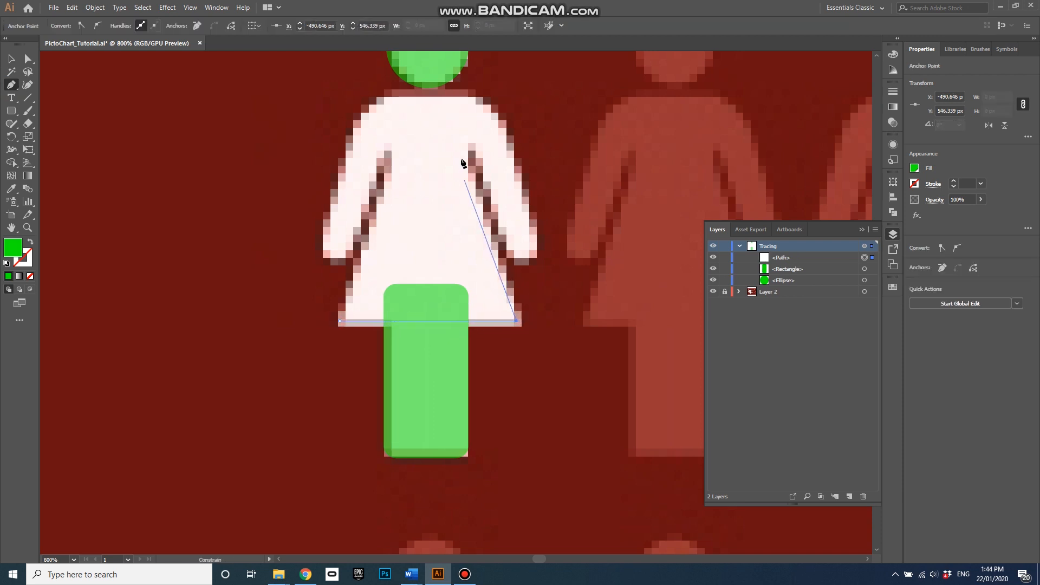
click(460, 131)
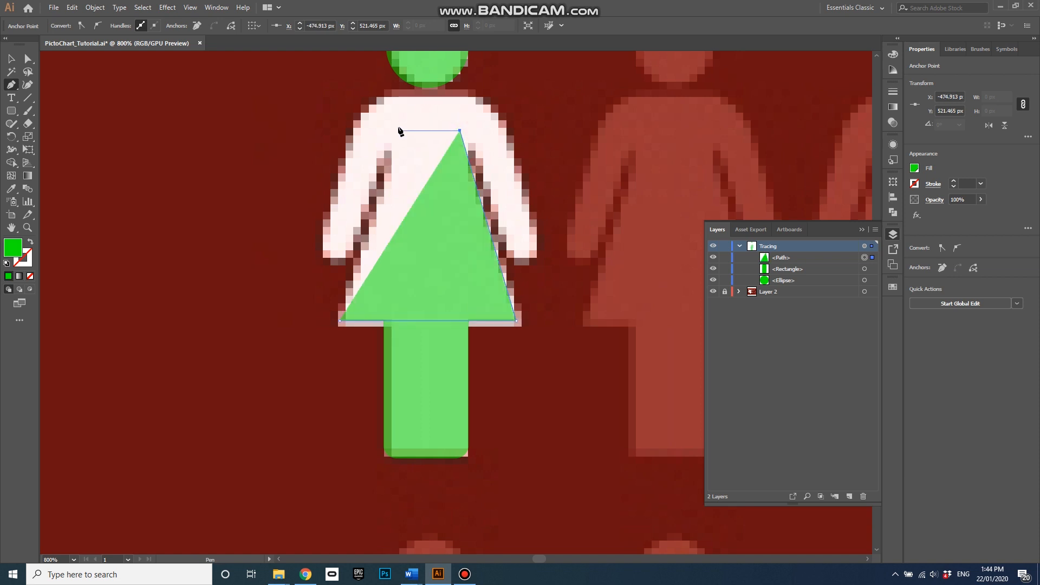
click(398, 131)
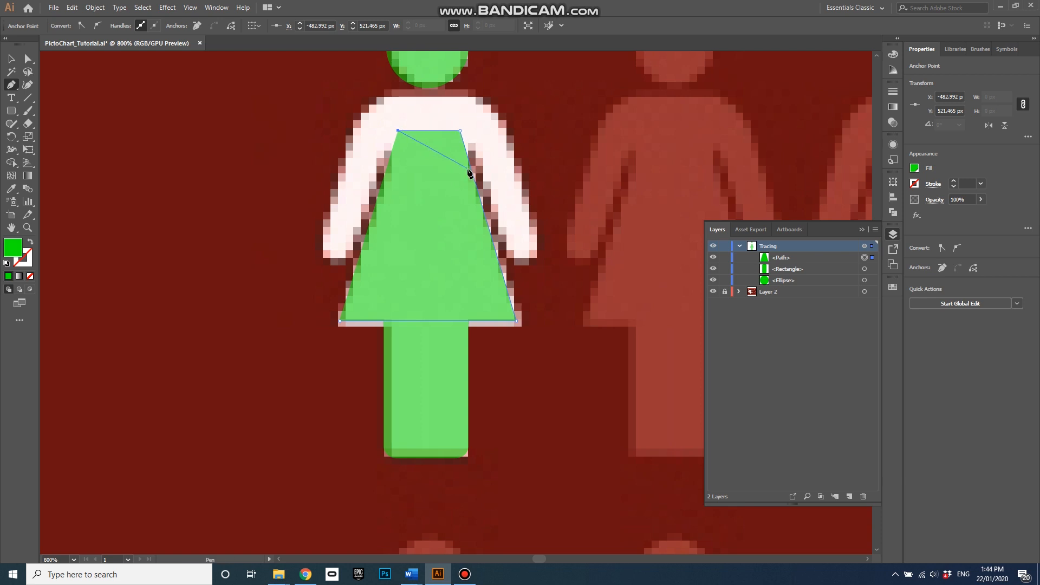
click(339, 322)
- Start a Round Corners effect on the traced dress with preview on, moving its dialog clear of the figure
click(11, 58)
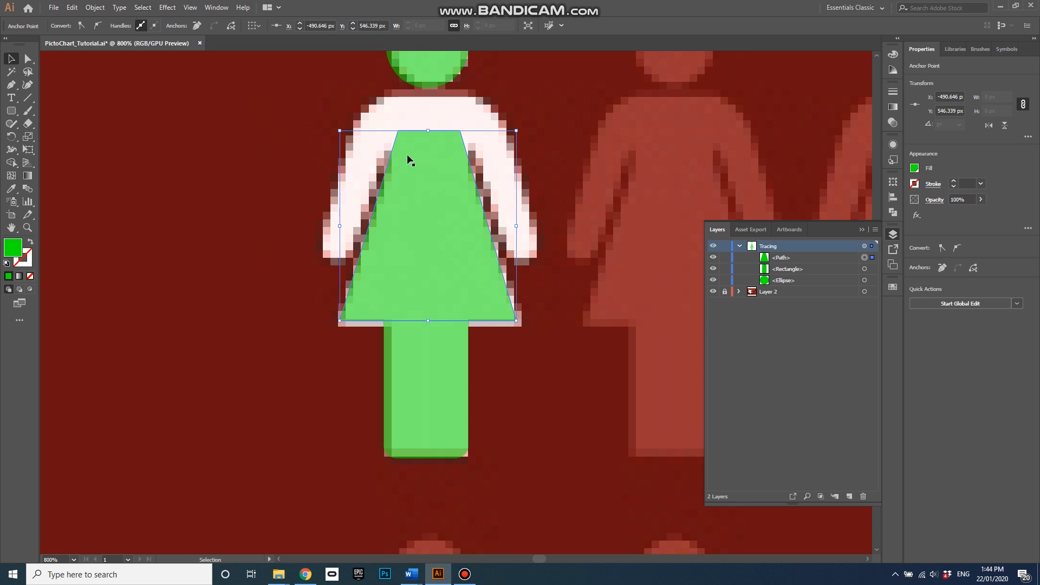
click(95, 7)
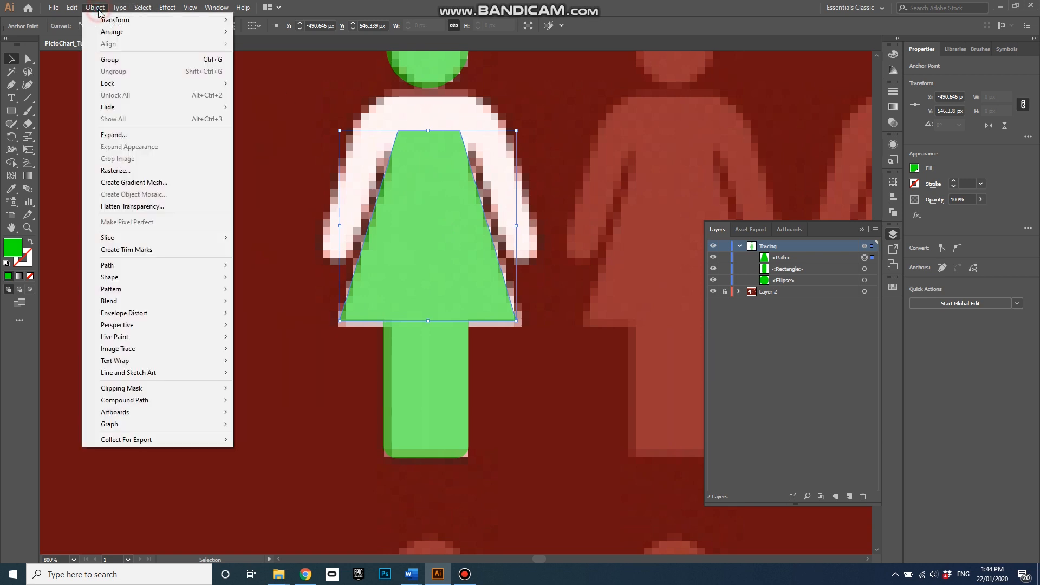
mouse_move(172, 9)
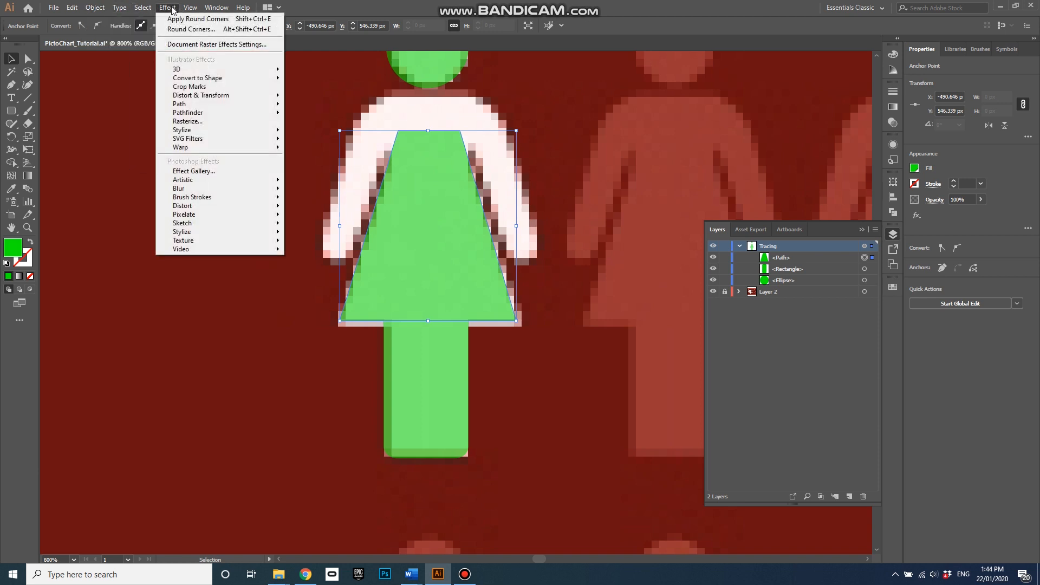
mouse_move(212, 130)
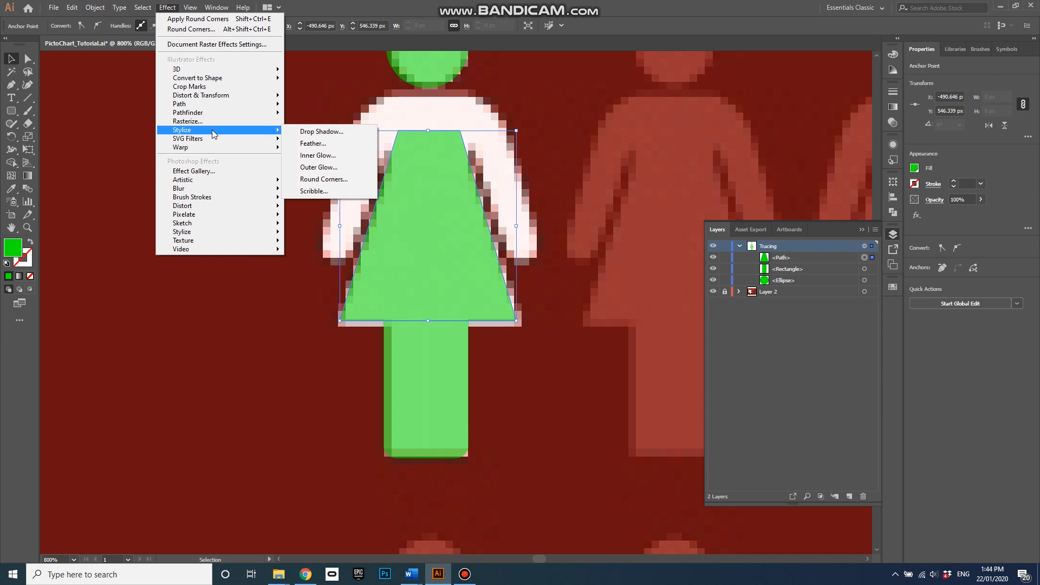
mouse_move(209, 237)
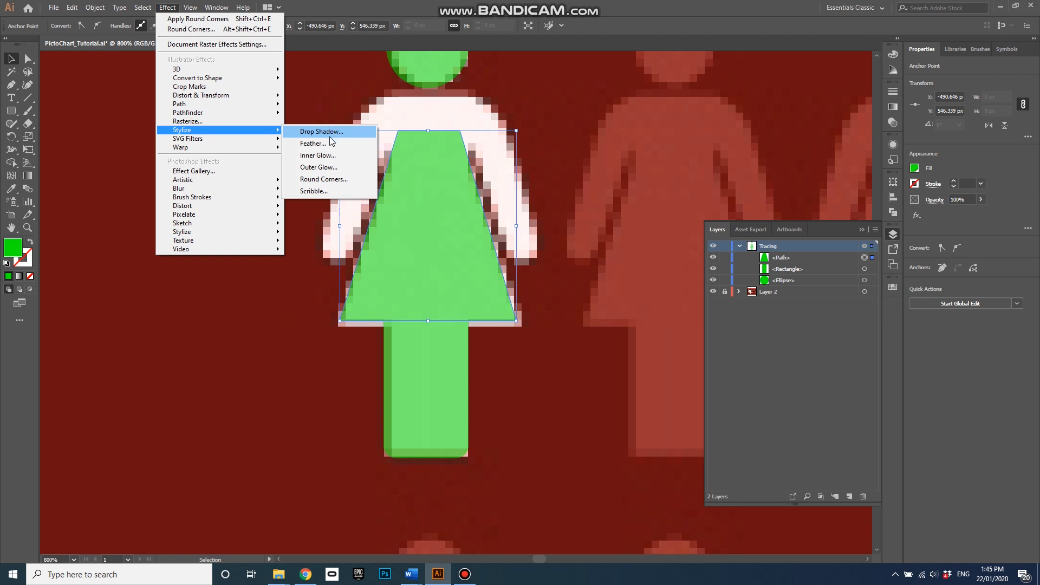
click(322, 179)
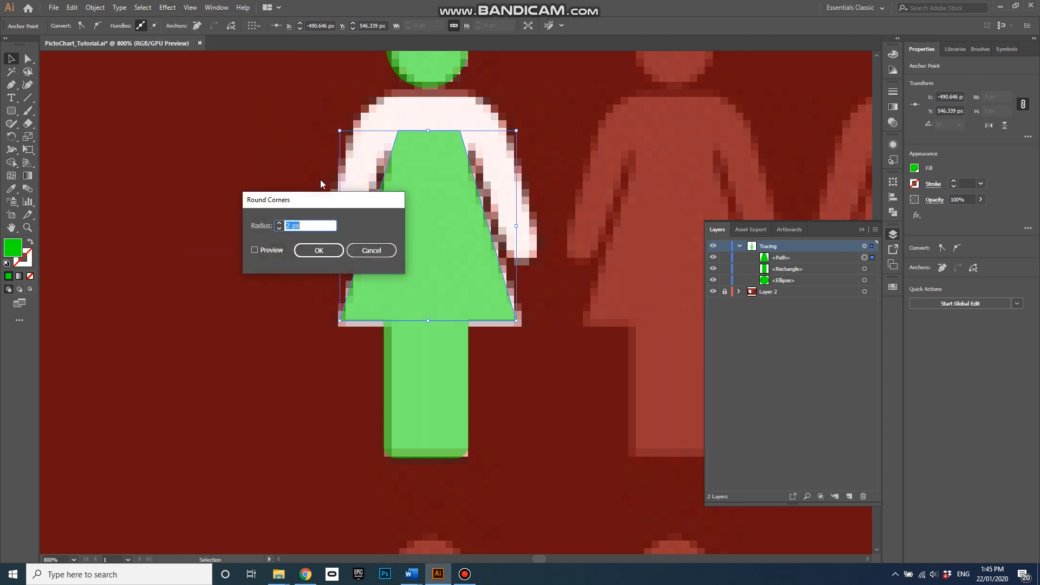
click(256, 251)
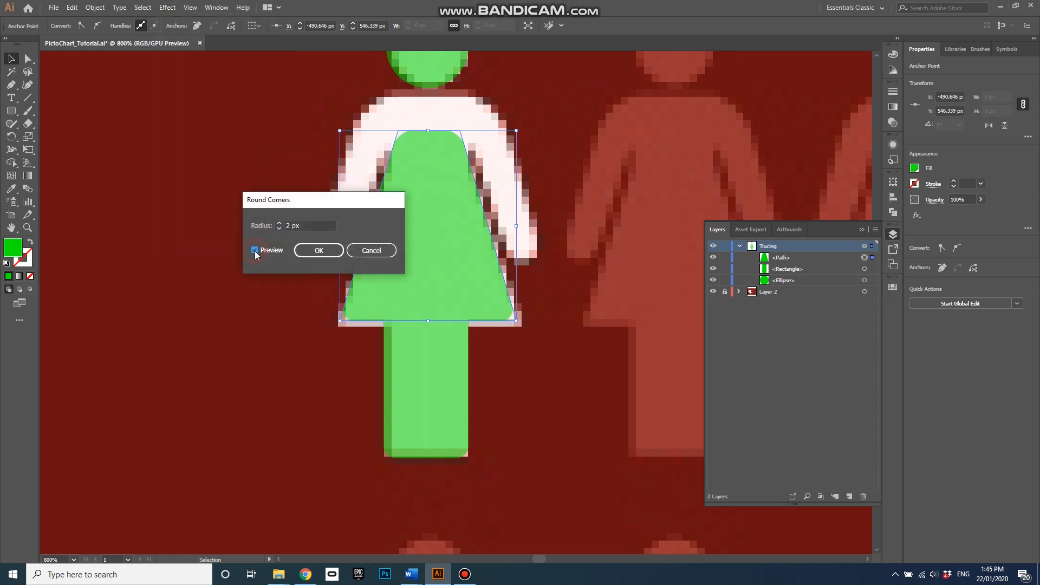
drag(314, 200, 242, 179)
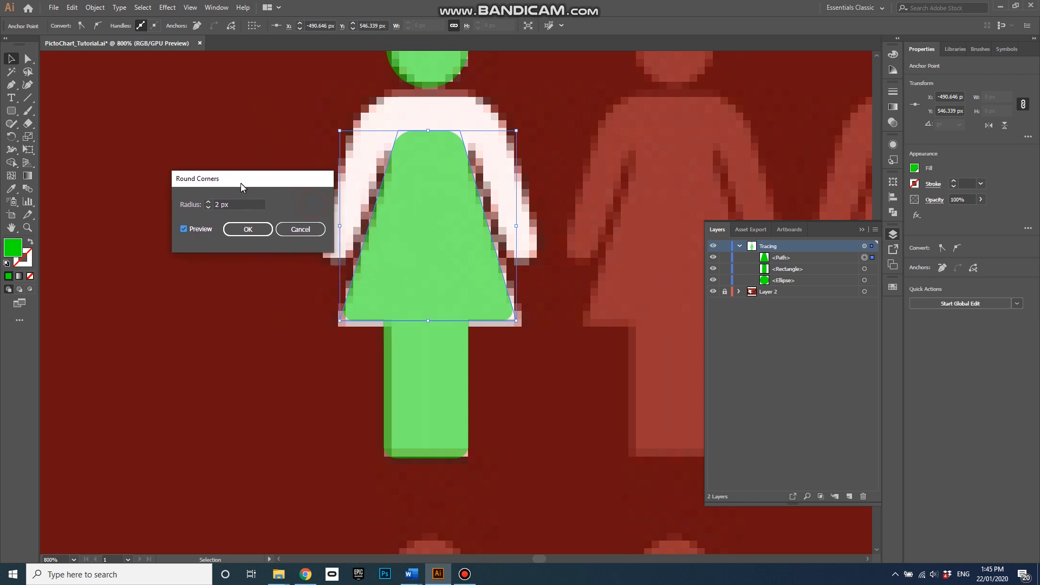
- Try larger corner radii on the dress, stepping up to 14 px
click(208, 202)
click(208, 202)
click(208, 202)
click(208, 202)
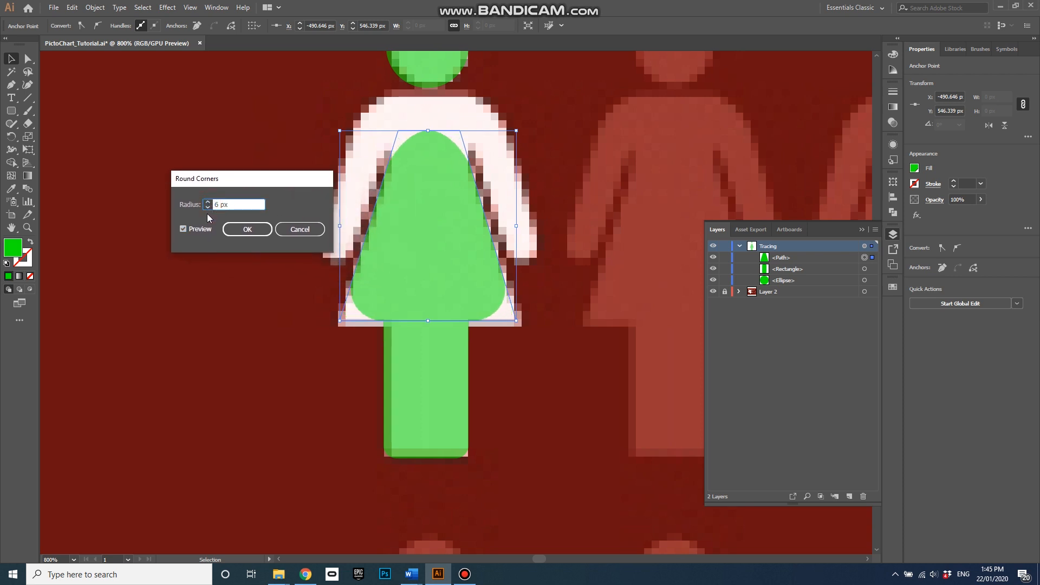
click(208, 202)
click(208, 202)
click(208, 202)
click(208, 202)
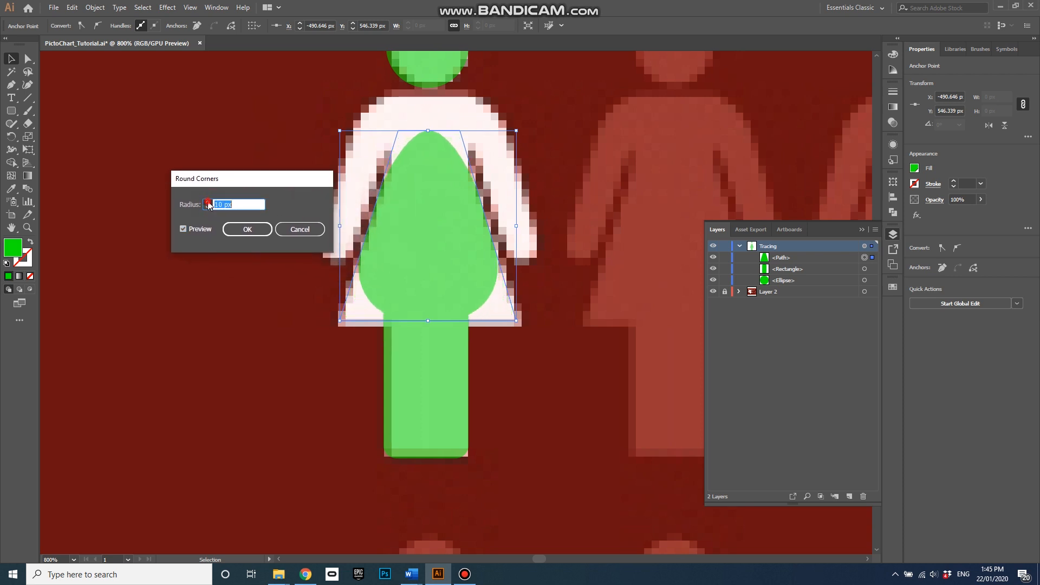
click(208, 202)
click(208, 202)
click(208, 202)
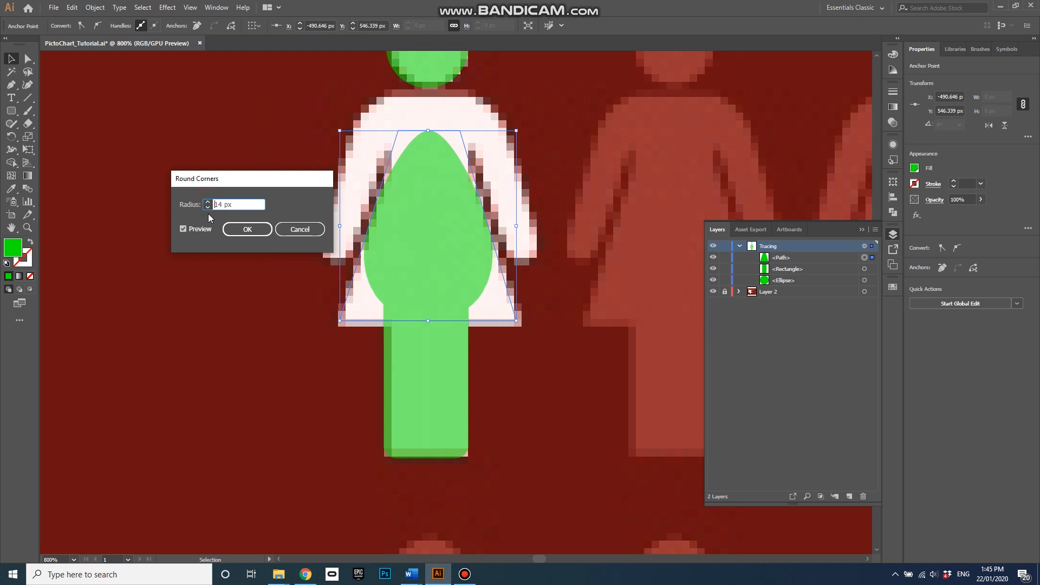
- Lower the dress's corner radius to 2 px and apply the Round Corners effect
click(208, 208)
click(208, 208)
click(208, 208)
click(208, 208)
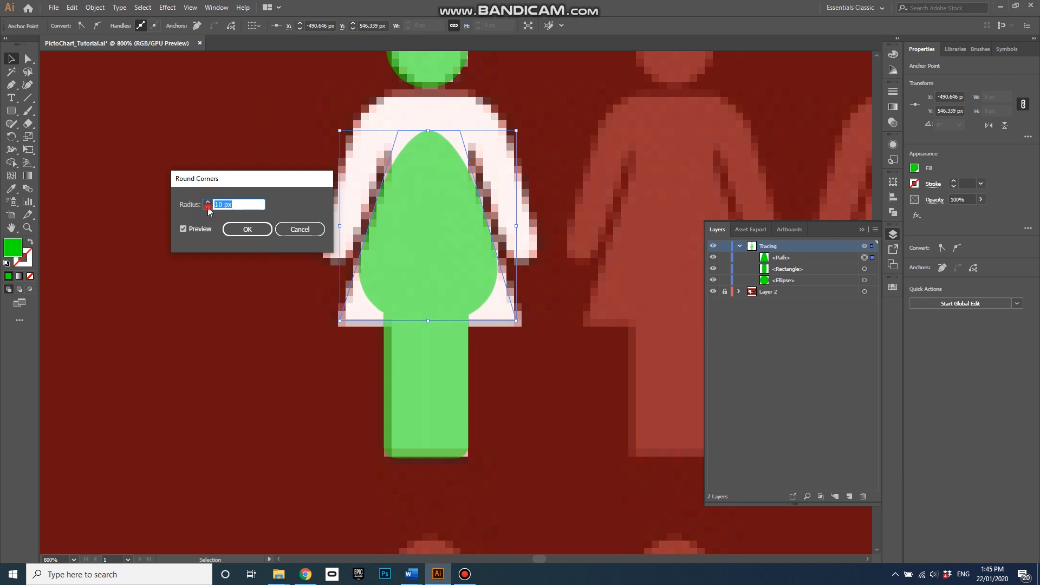
click(208, 208)
click(208, 208)
click(208, 208)
click(208, 208)
click(208, 208)
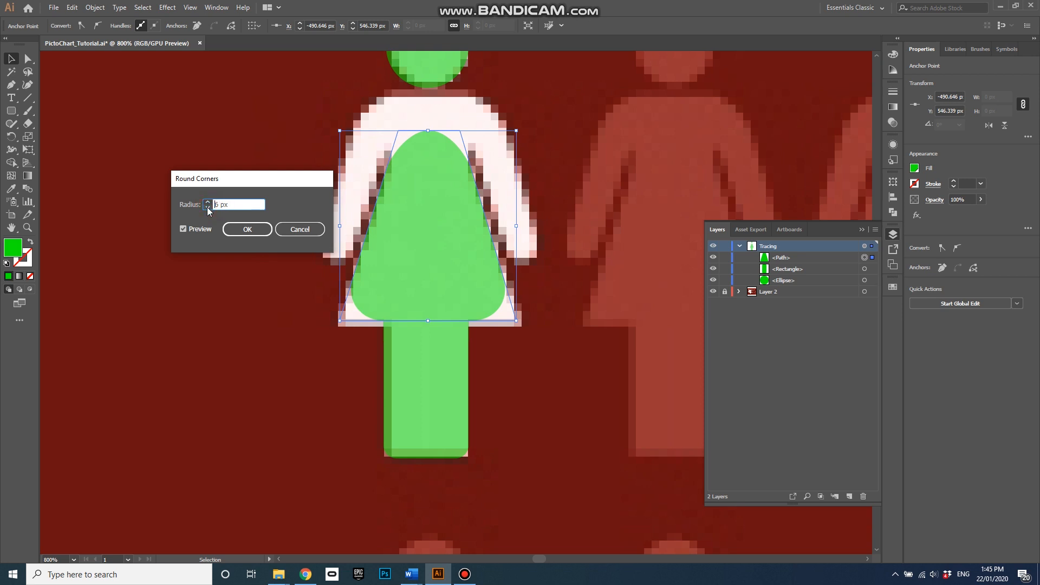
click(208, 208)
click(207, 207)
click(208, 208)
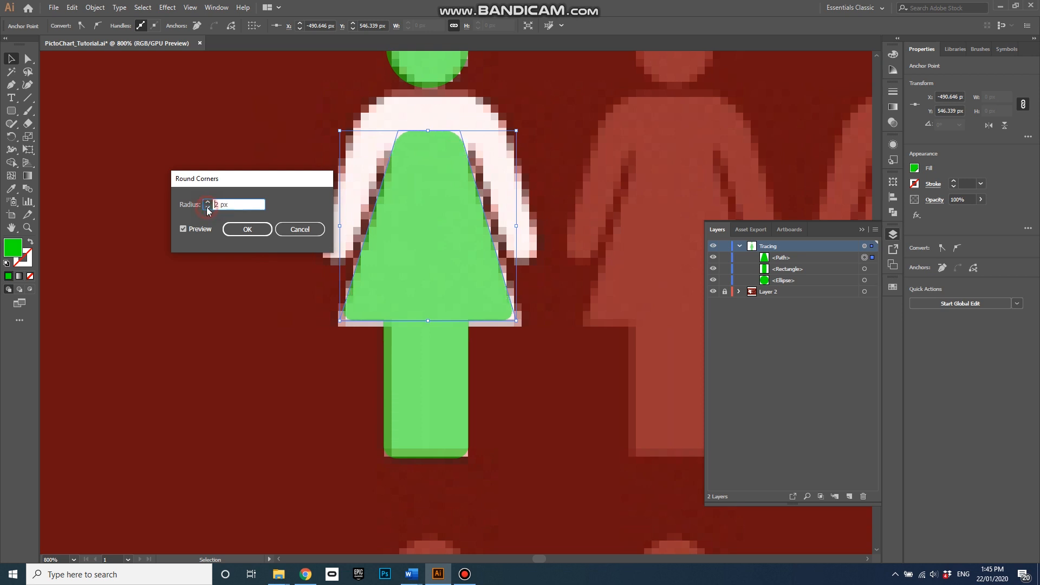
click(247, 229)
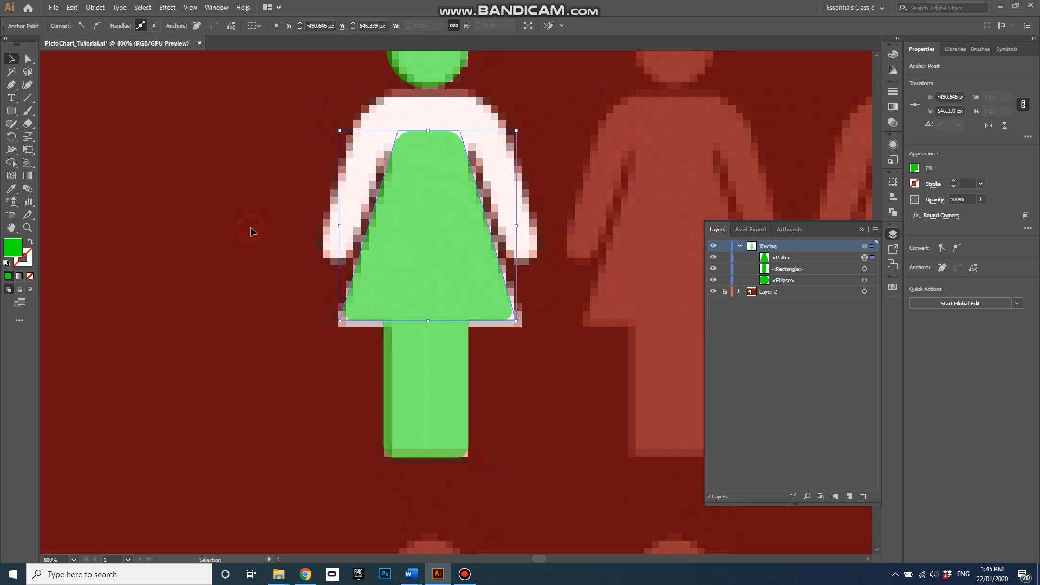
- Make the dress's two upper corners sharp with the Direct Selection tool, and deselect the shape
click(28, 59)
click(403, 139)
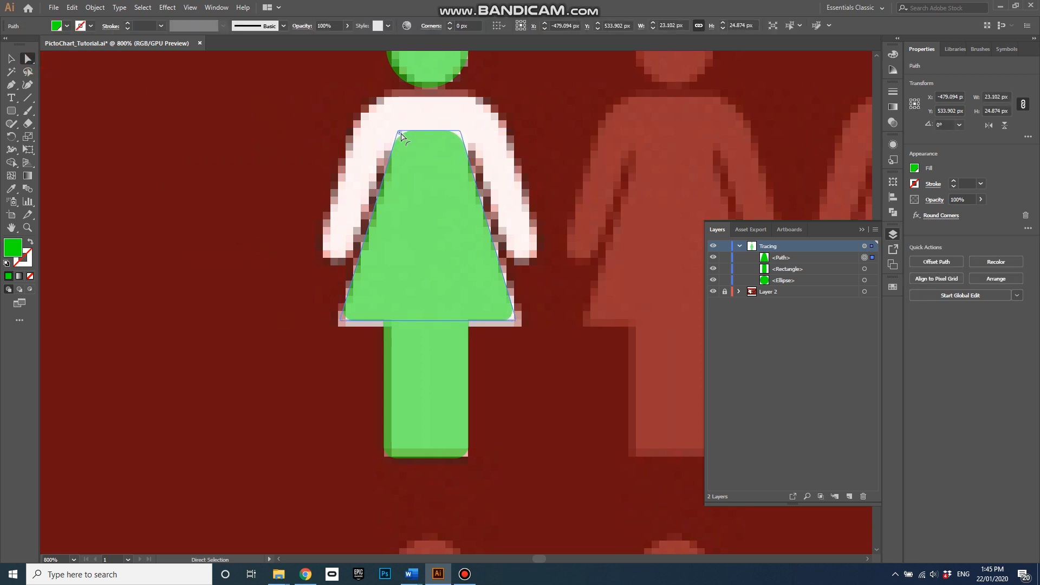
drag(401, 134, 400, 134)
key(ctrl+z)
drag(453, 139, 460, 131)
click(11, 59)
click(246, 164)
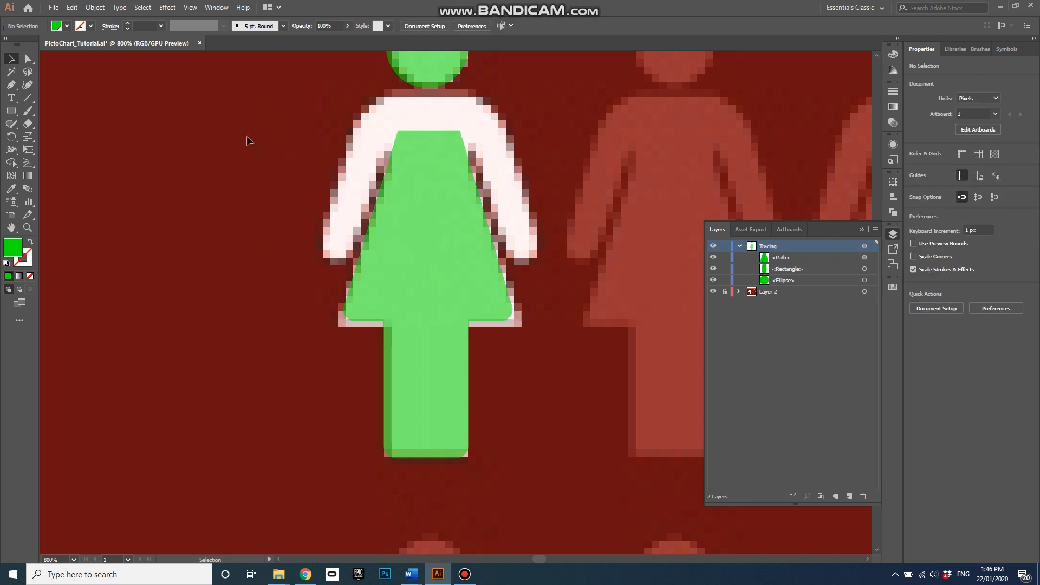
- Trace the arms with the Pen tool as an open four-point path from one hand across both shoulders to the other hand
click(11, 85)
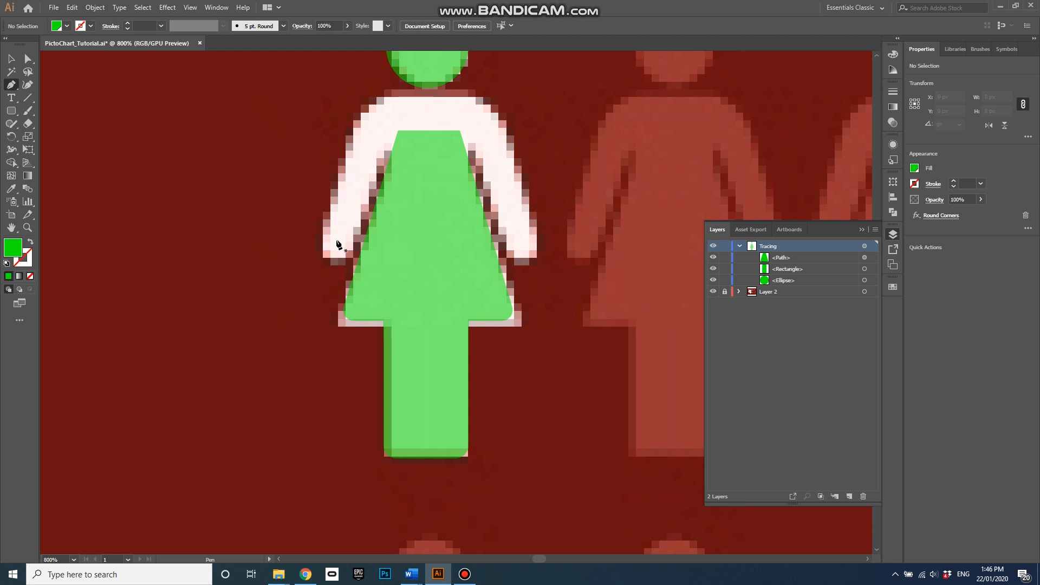
click(336, 239)
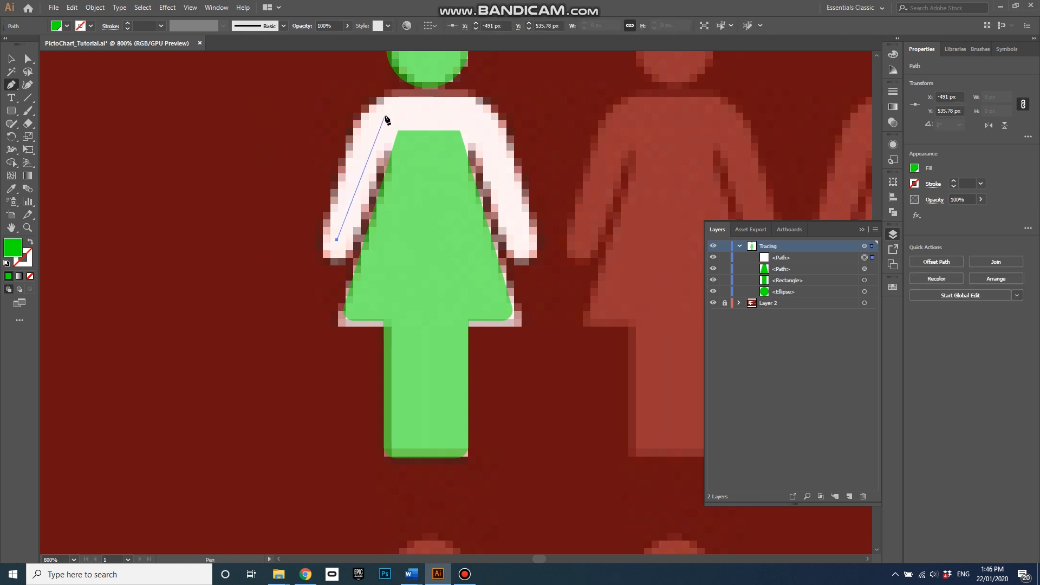
click(384, 116)
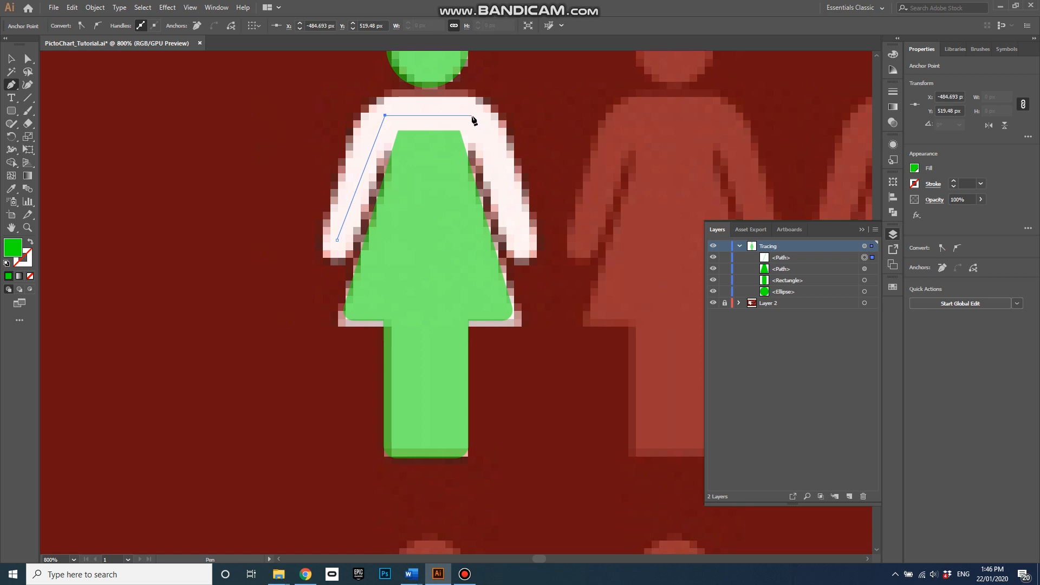
click(472, 116)
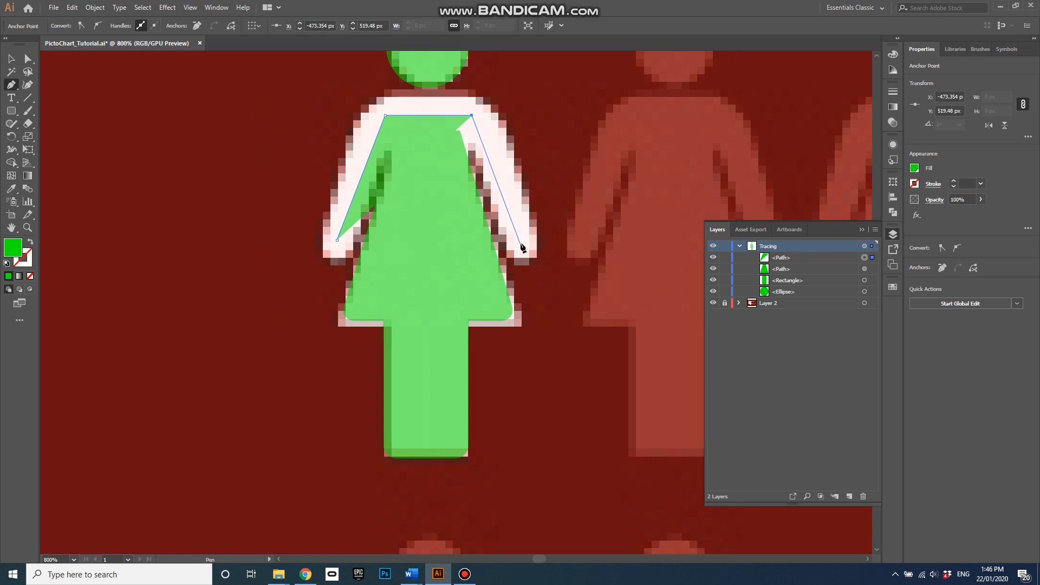
click(518, 237)
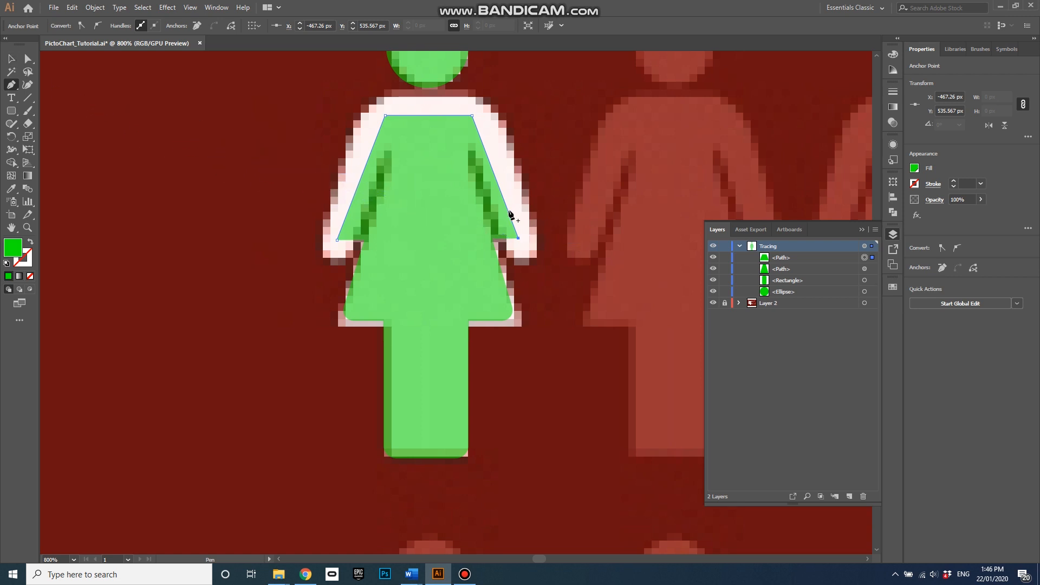
- Swap the arm path's fill and stroke so it has only a green stroke, and set the stroke weight to 1.5 mm
click(30, 242)
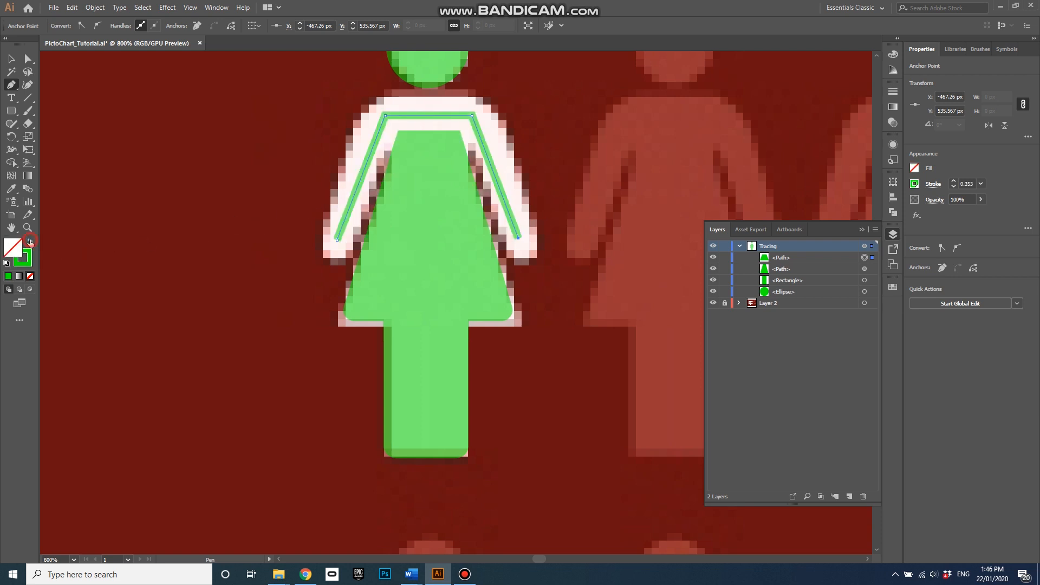
click(953, 181)
click(953, 182)
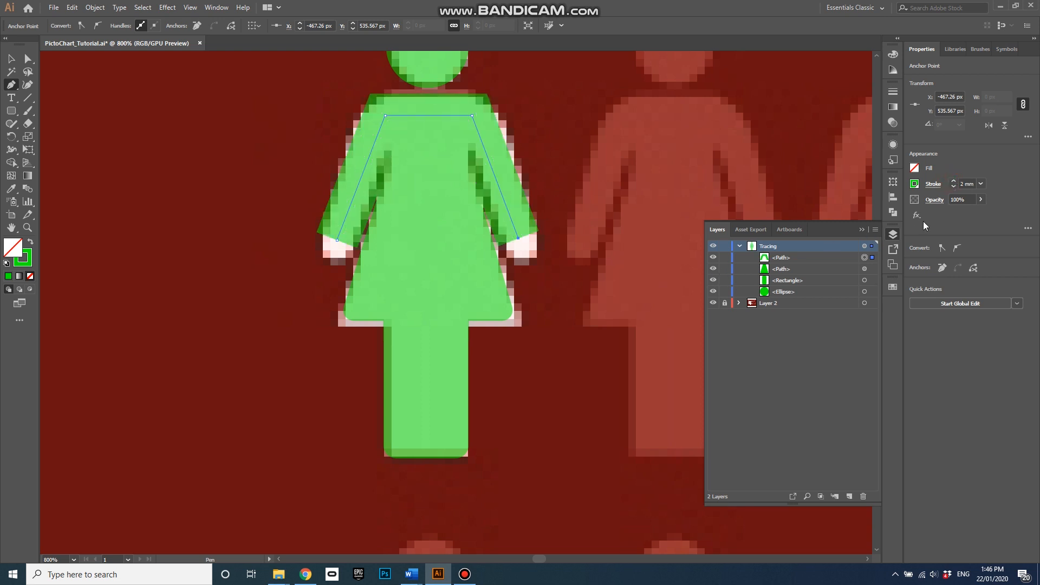
click(963, 184)
text(1.5)
key(Return)
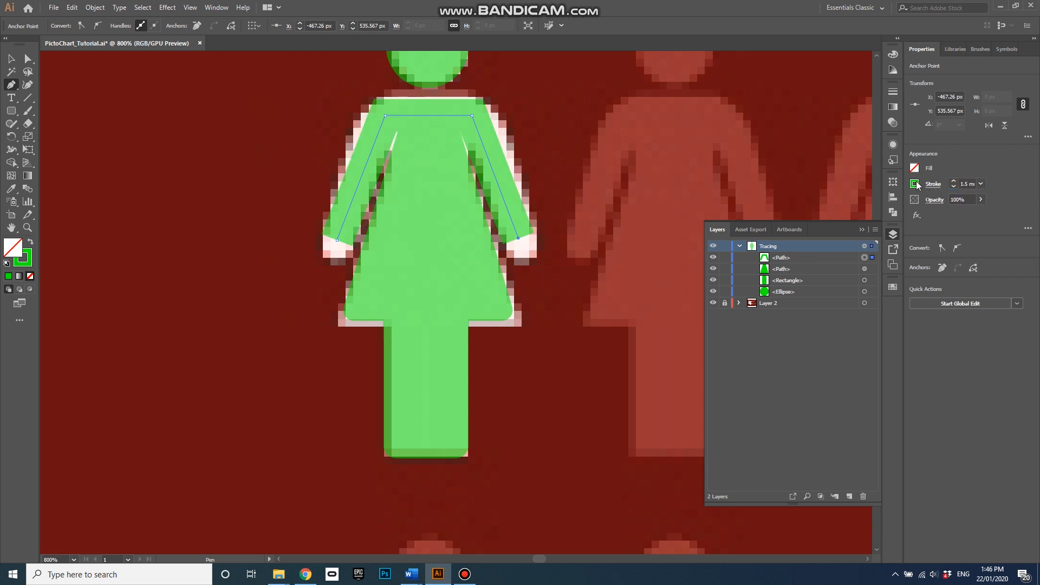
- Give the arm path's stroke round caps and round corner joins
click(933, 184)
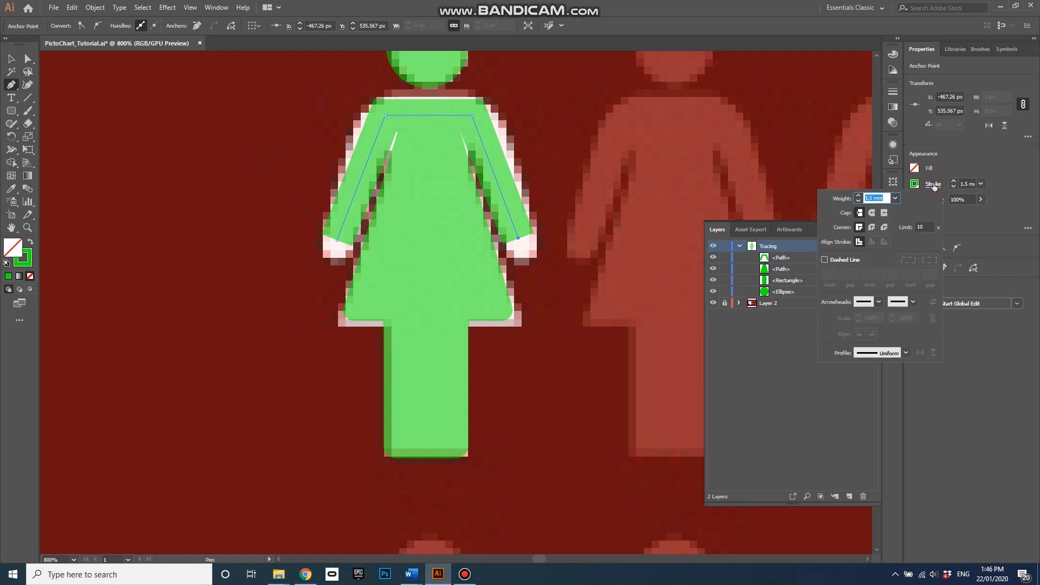
click(872, 213)
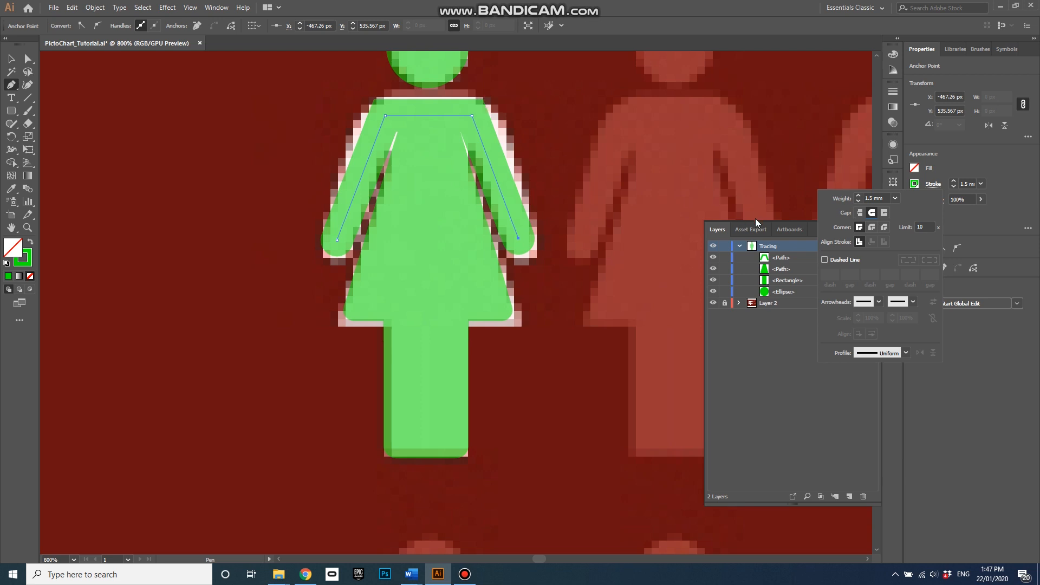
click(871, 227)
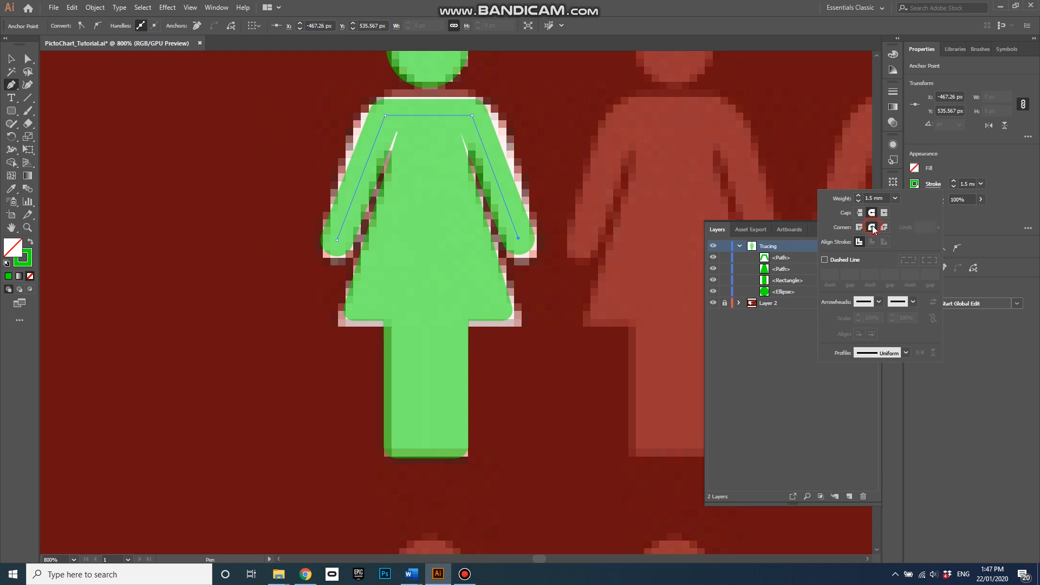
click(724, 302)
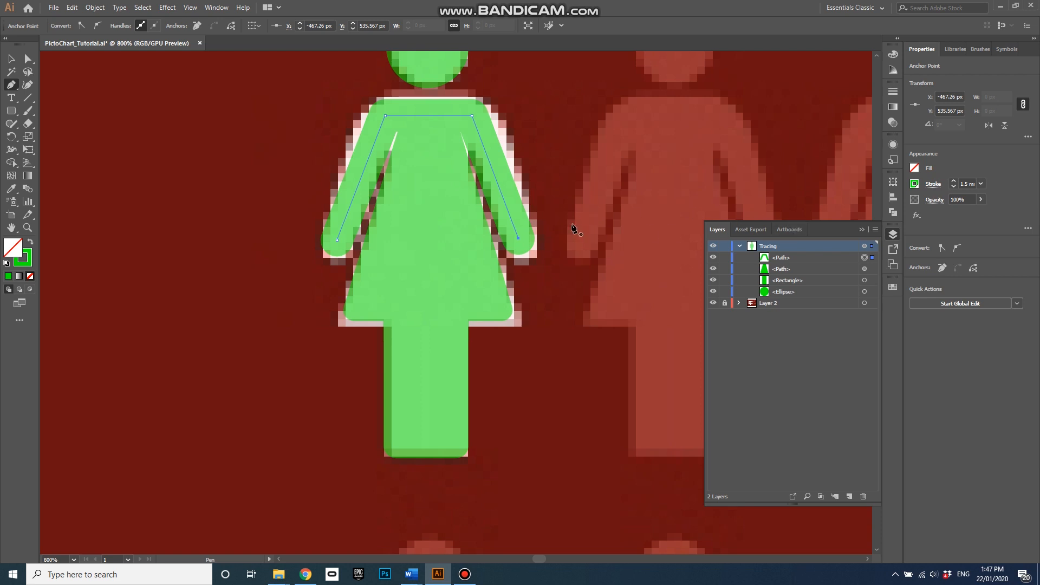
- Select all four traced shapes and scale them up together from their centre to about 189 by 473 px
scroll(553, 225, down, 2)
scroll(579, 204, up, 1)
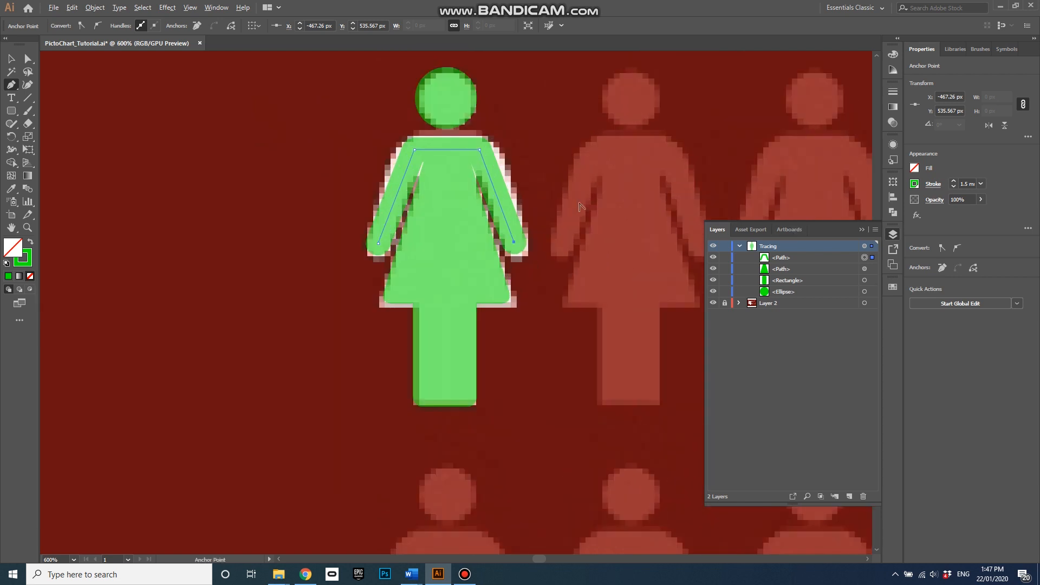
click(9, 60)
click(294, 173)
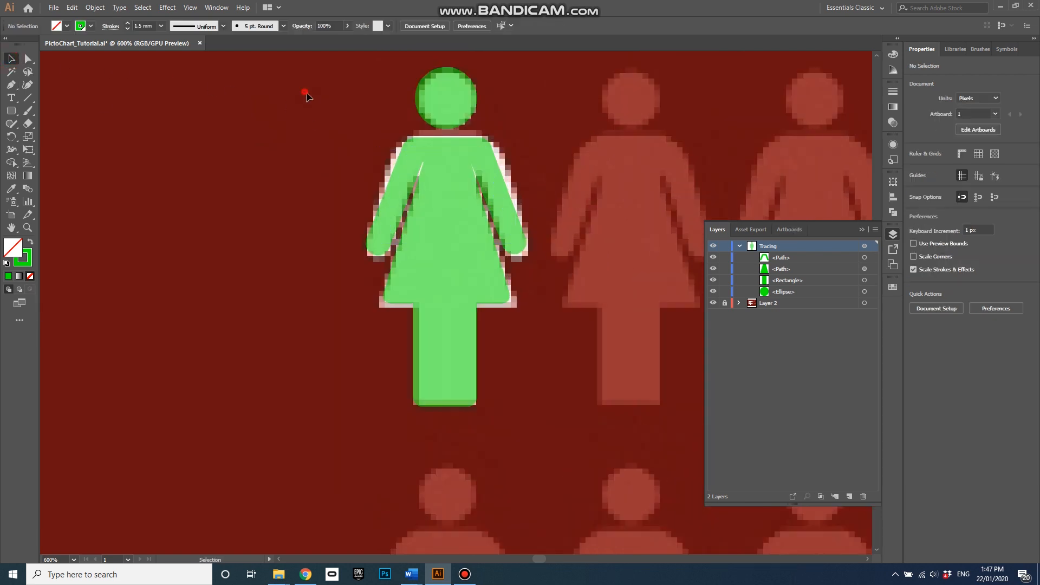
drag(304, 95, 585, 416)
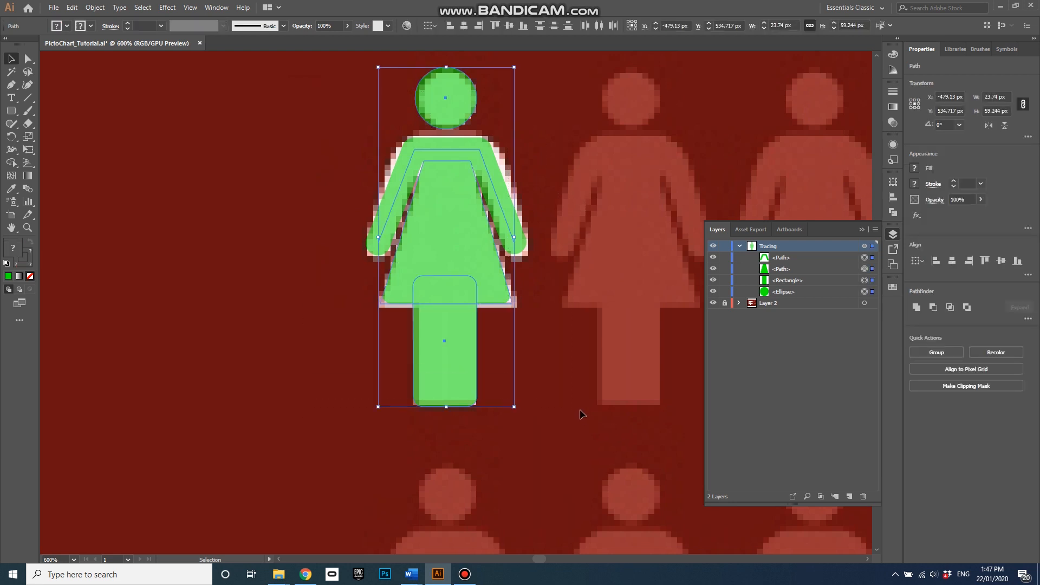
scroll(241, 313, down, 6)
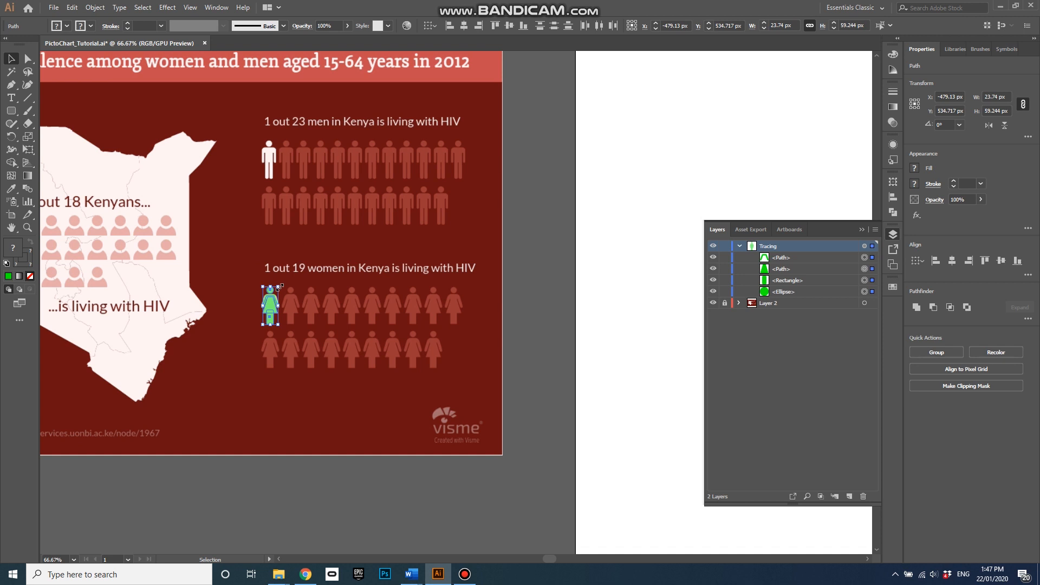
key(alt)
drag(279, 286, 330, 154)
- Move the enlarged figure off the reference infographic onto the white artboard and deselect it
drag(275, 268, 672, 241)
scroll(416, 280, down, 2)
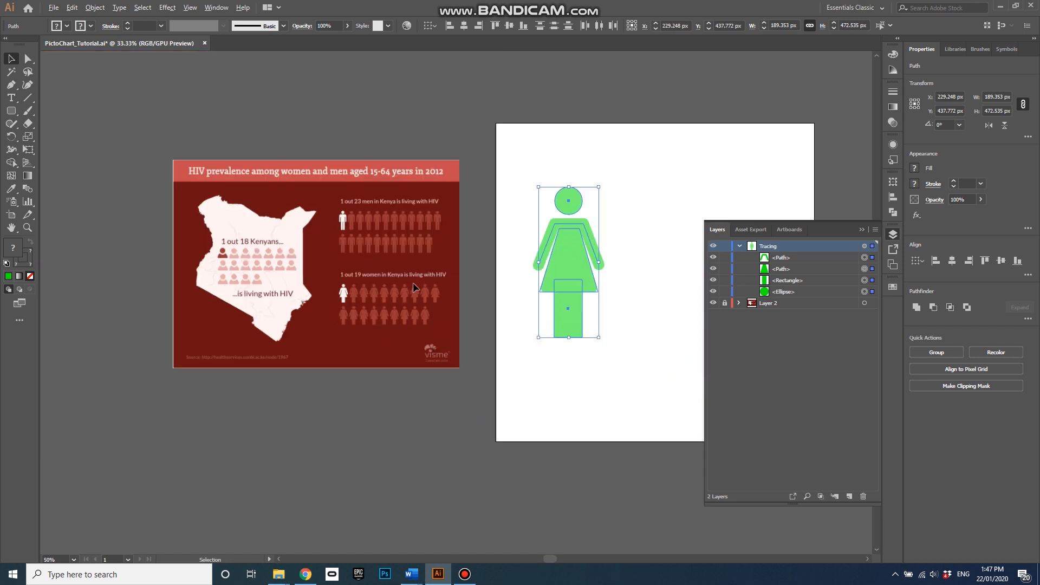
scroll(596, 262, up, 2)
click(631, 204)
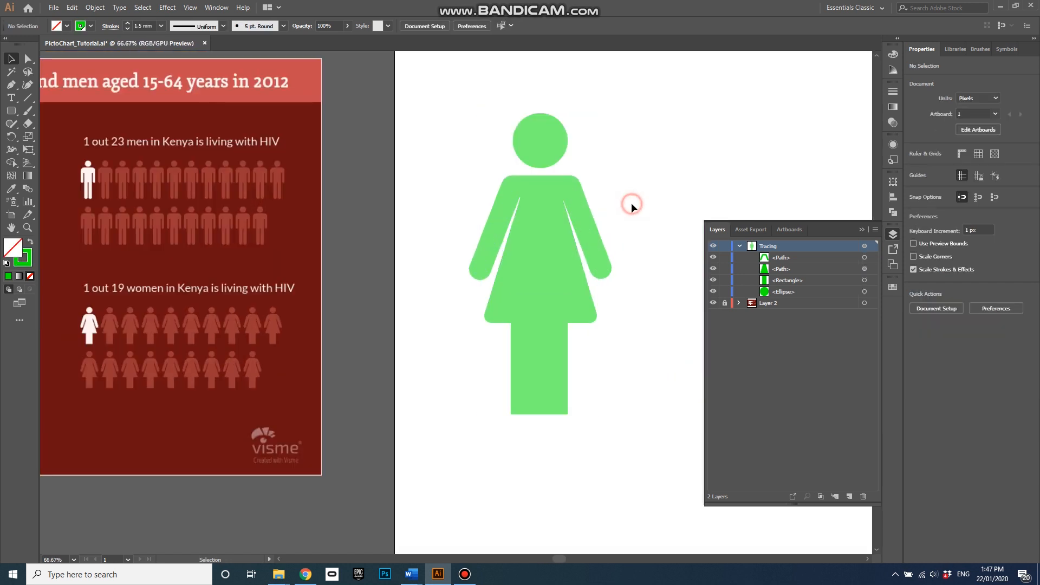
- Widen the arm path to about 221 px by stretching it sideways beyond the dress
click(584, 226)
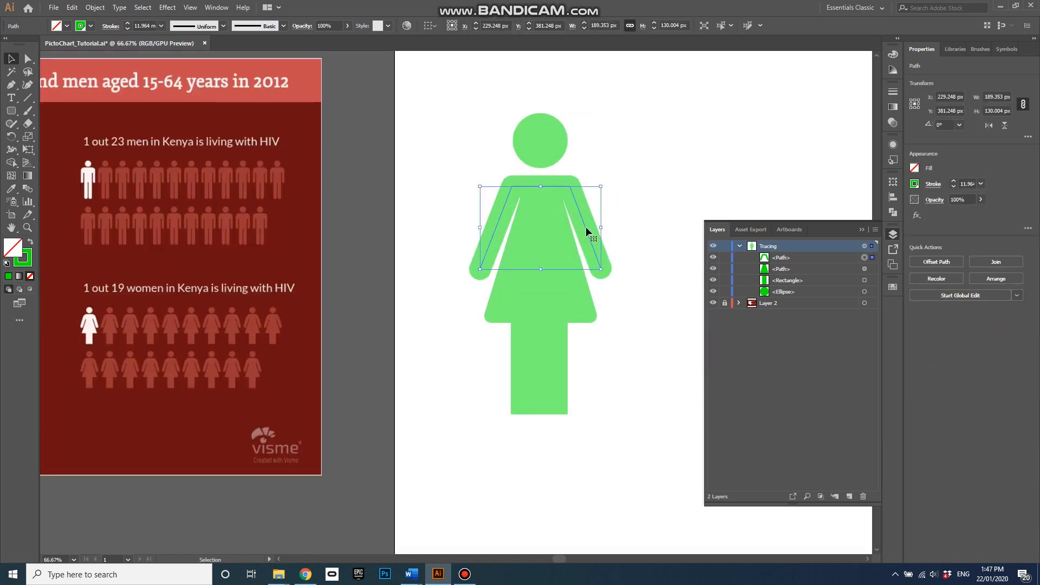
scroll(540, 226, up, 2)
scroll(548, 225, down, 1)
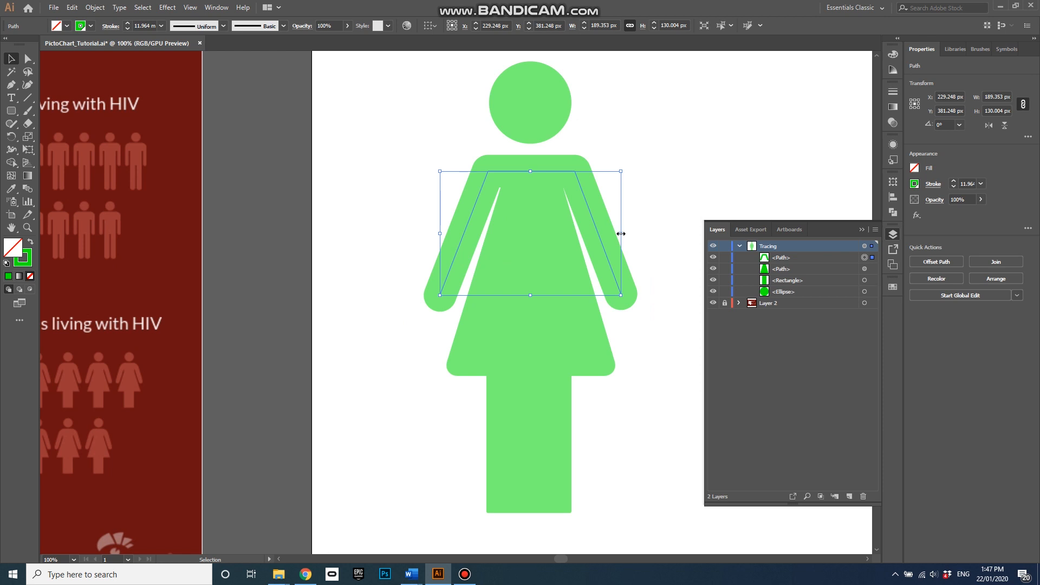
drag(621, 234, 651, 234)
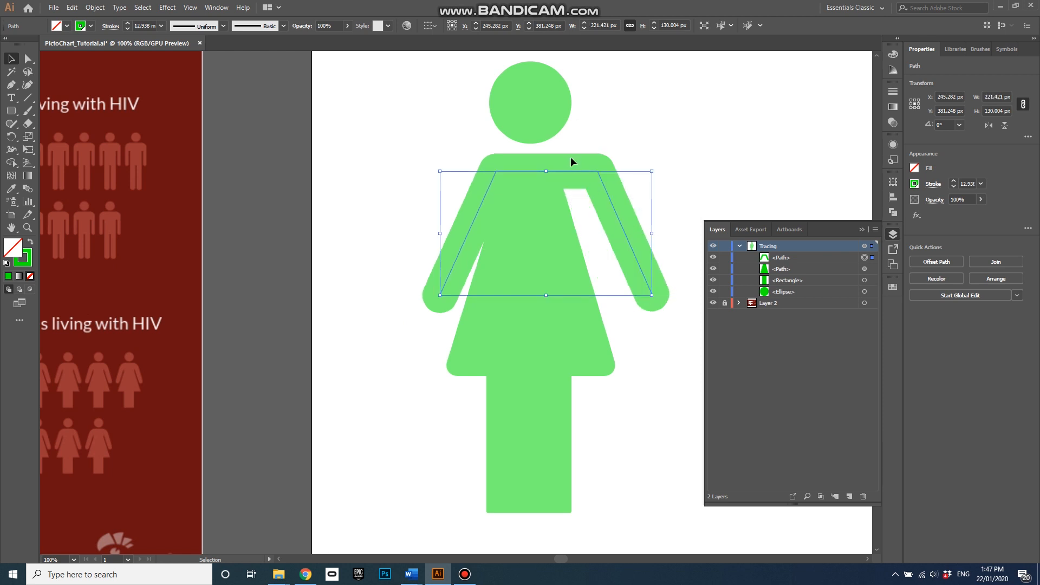
- Nudge the widened arm path 16 px to the left so it is centred over the dress
key(Left)
key(Left)
key(Left)
key(Left)
key(Left)
key(Left)
key(Left)
key(Left)
key(Left)
key(Left)
key(Left)
key(Left)
key(Left)
key(Left)
key(Left)
key(Left)
key(Left)
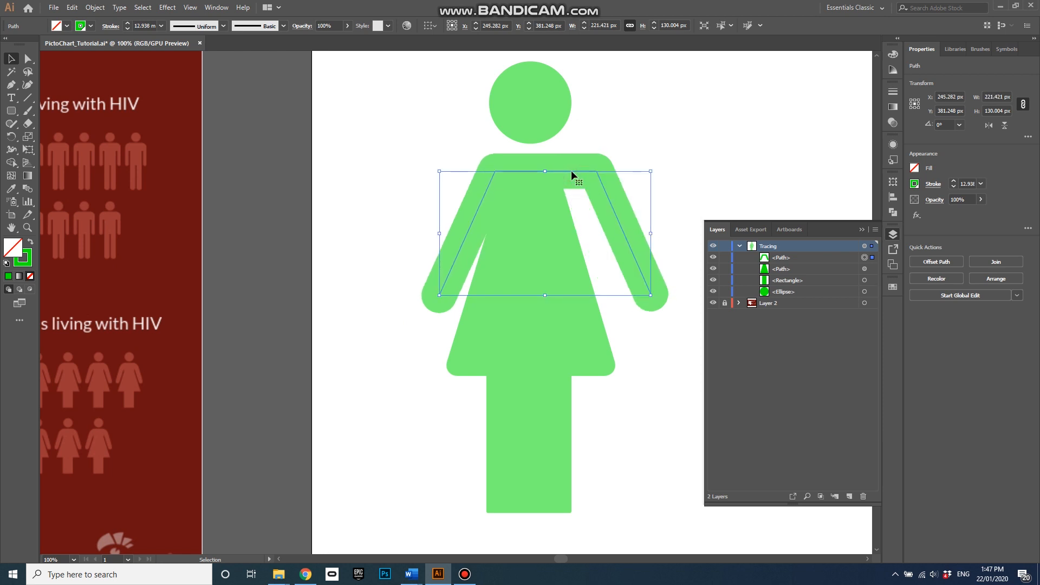
key(Left)
key(Left)
key(Left)
key(Left)
key(Left)
key(Left)
key(Left)
key(Left)
key(Left)
key(Left)
key(Left)
key(Left)
key(Left)
key(Left)
key(Left)
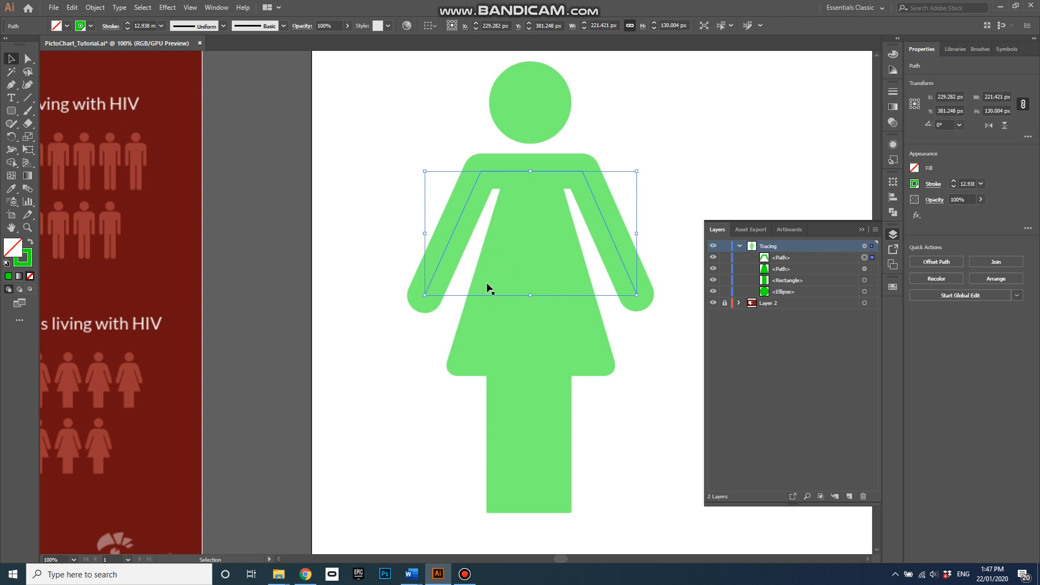
- Move the lower end points of both arms inward so the arms run nearly parallel to the dress sides, then deselect the path
key(a)
click(425, 295)
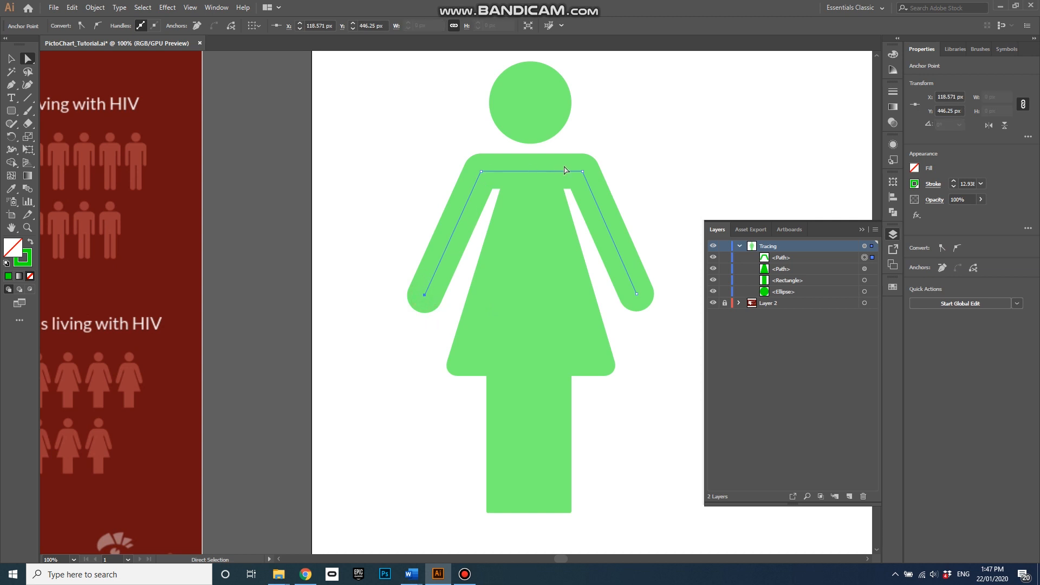
drag(426, 297, 438, 297)
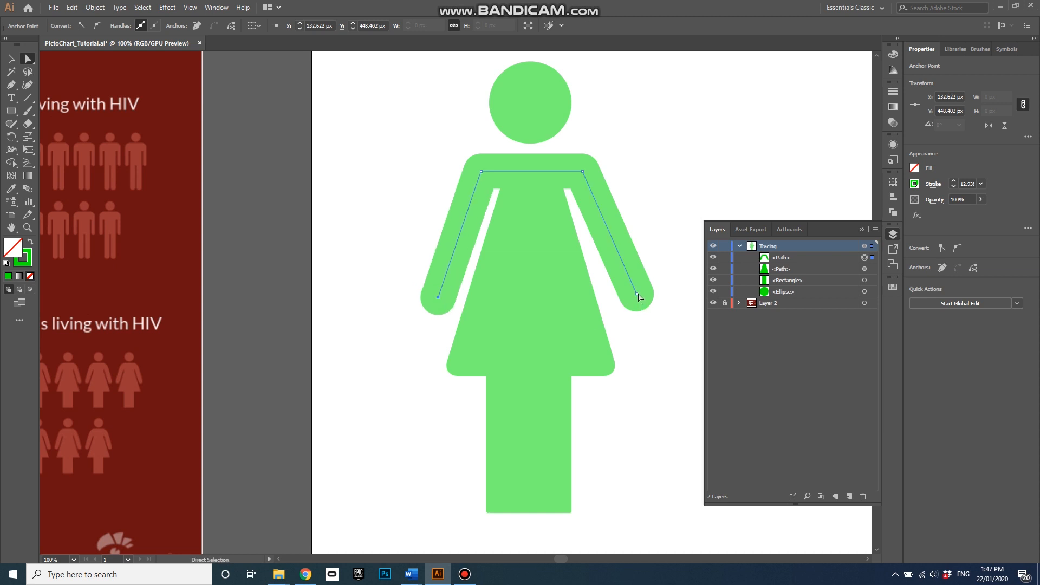
click(637, 295)
drag(638, 295, 620, 298)
key(Right)
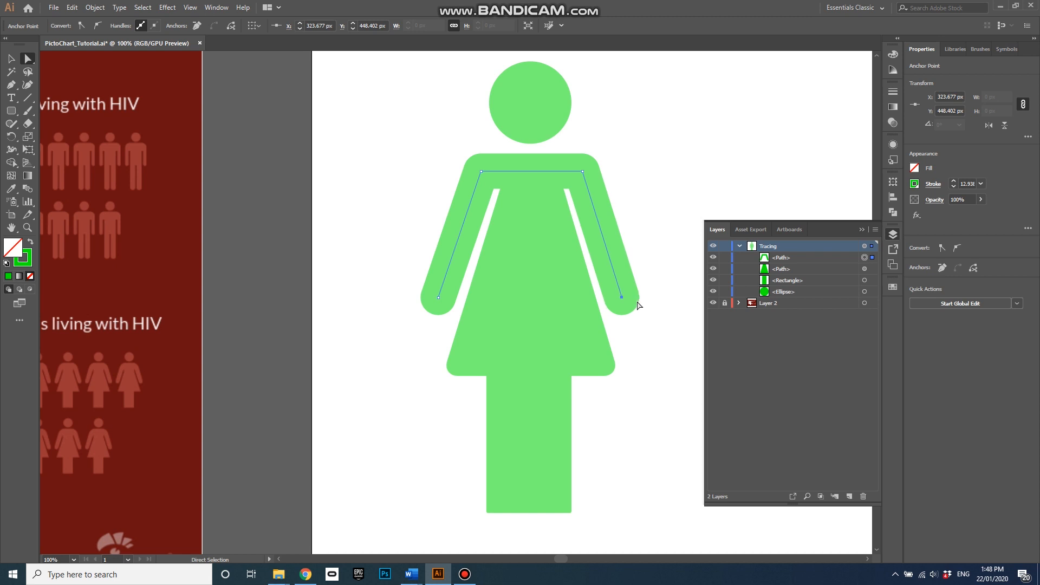
key(Left)
click(654, 226)
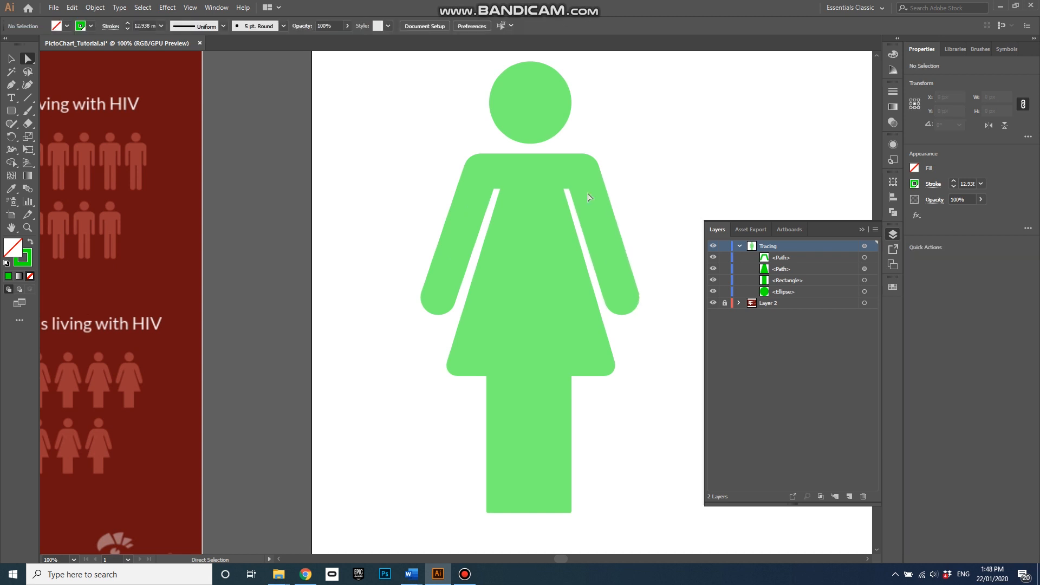
- Nudge the whole arm path 1 px to the right to recentre it on the figure, and deselect it
key(v)
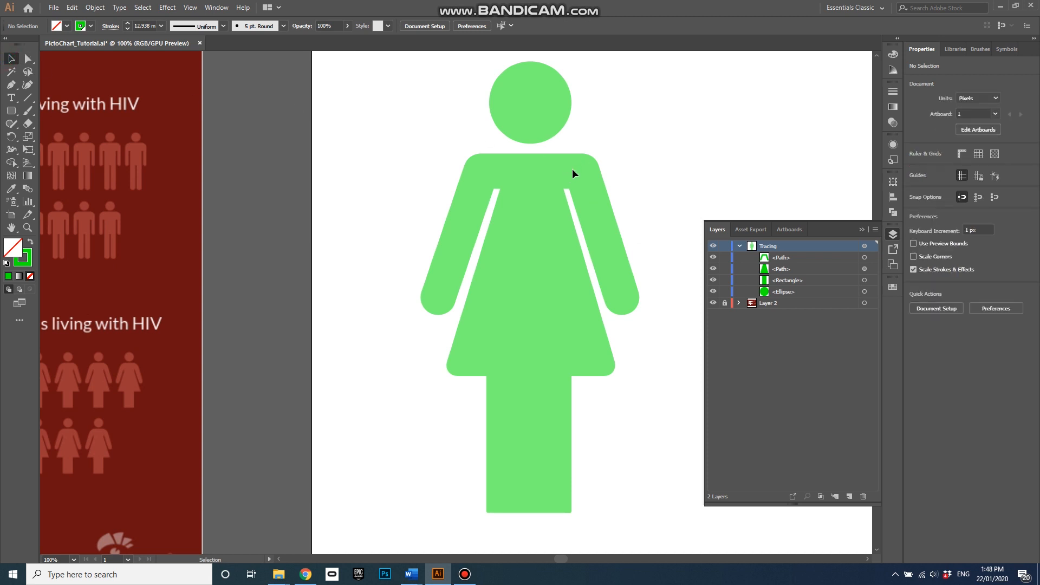
click(587, 197)
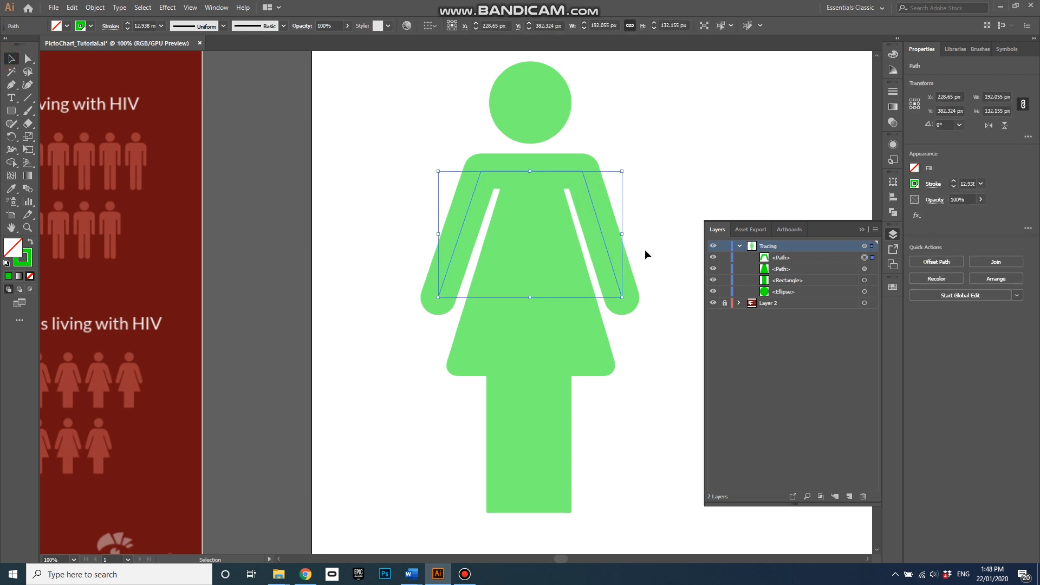
key(Right)
key(Left)
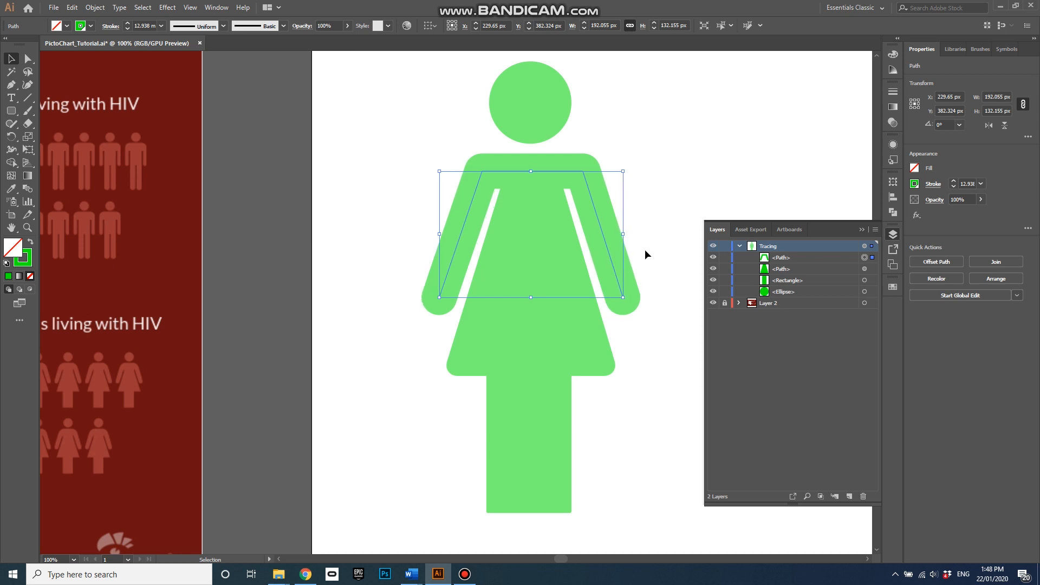
click(684, 225)
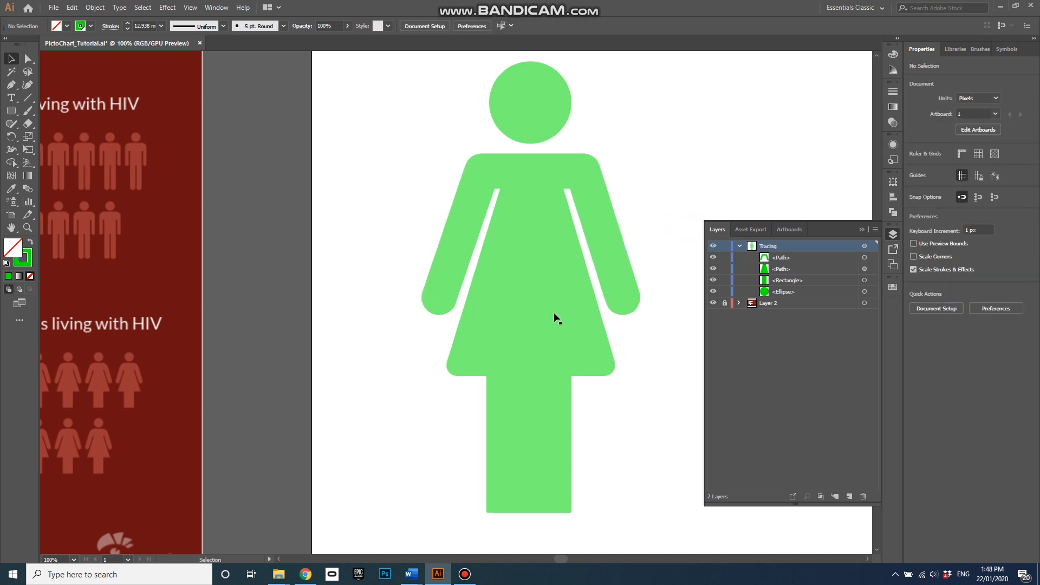
click(528, 417)
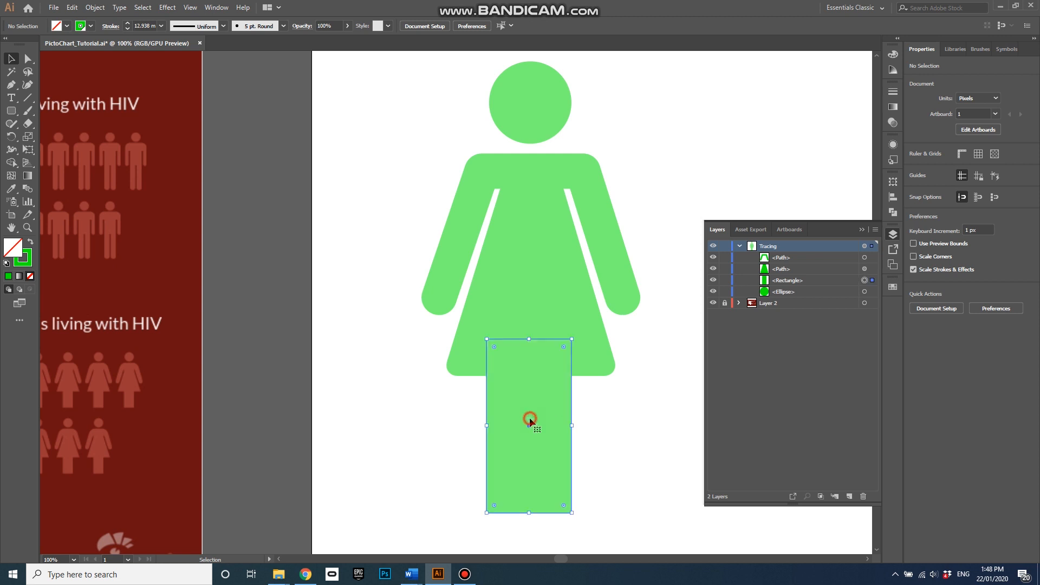
click(526, 283)
click(533, 111)
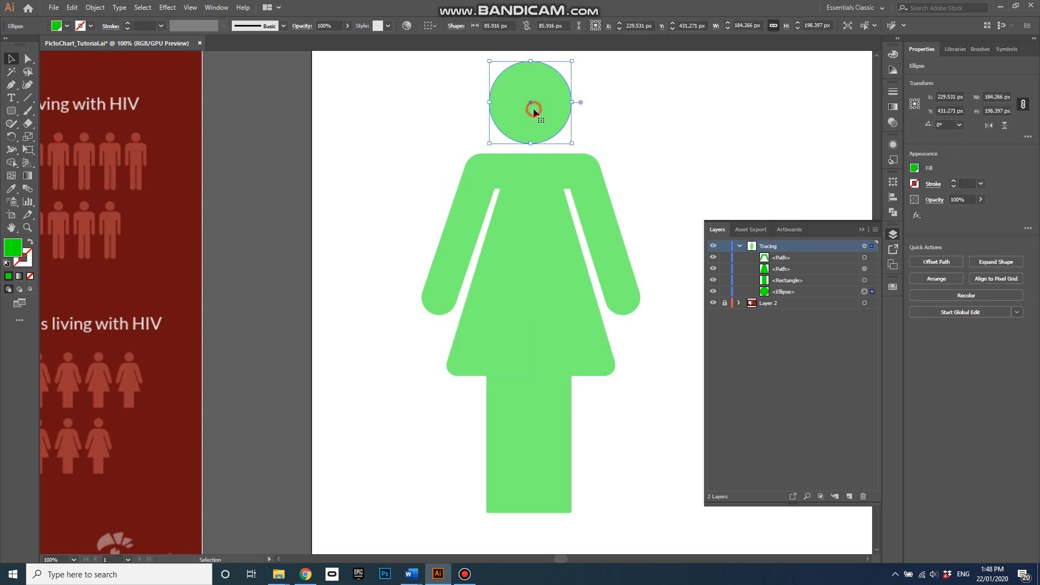
- Convert the arm path's stroke into a filled shape with Outline Stroke
click(595, 207)
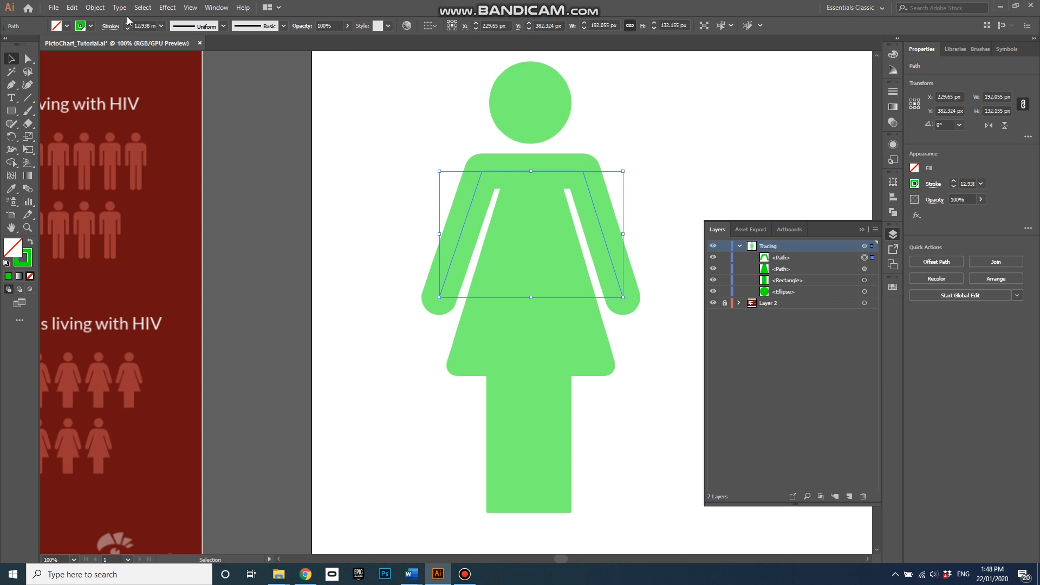
click(96, 7)
mouse_move(136, 270)
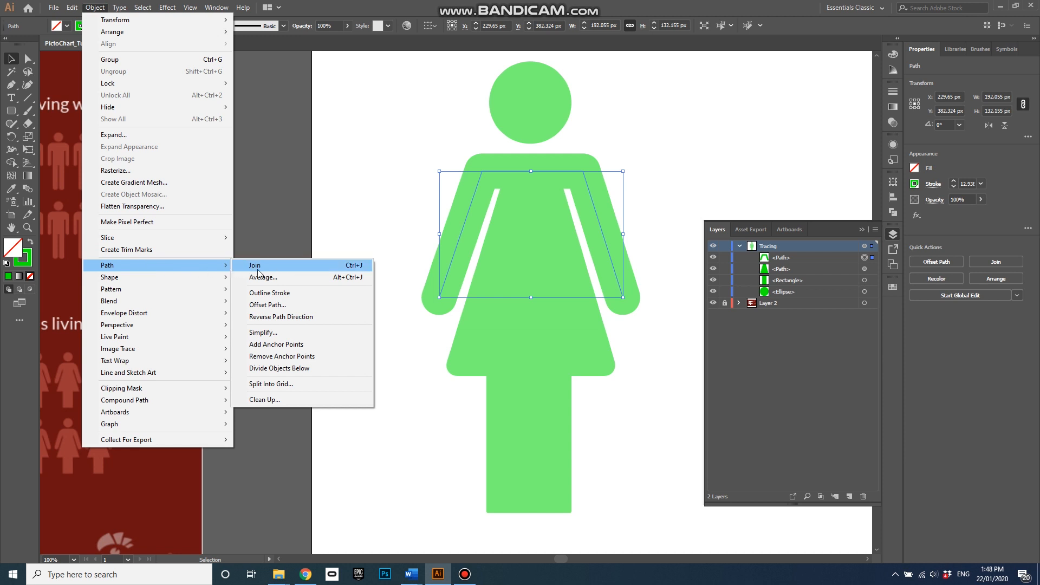
click(281, 296)
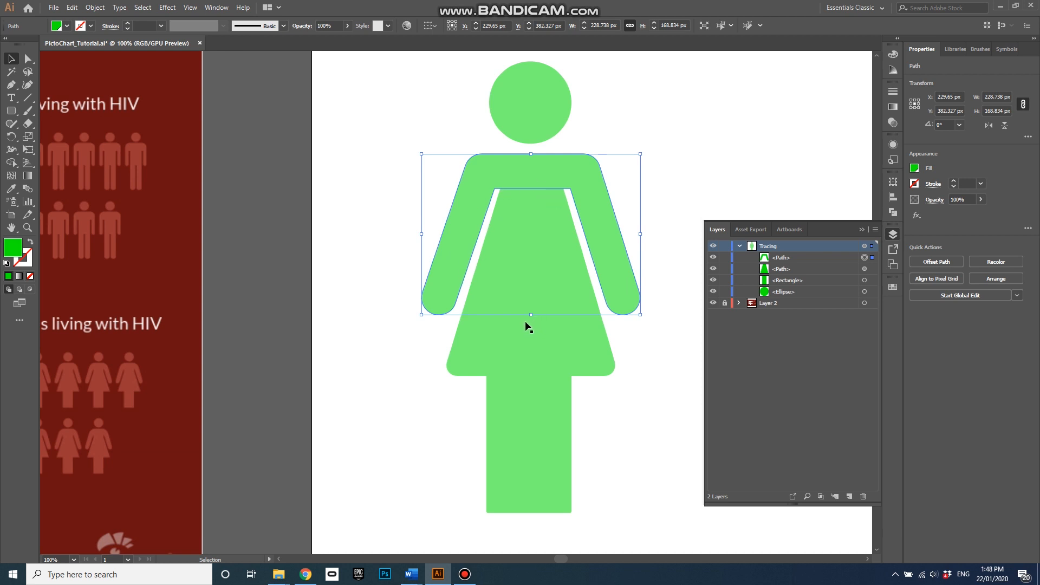
click(529, 102)
click(514, 165)
click(524, 109)
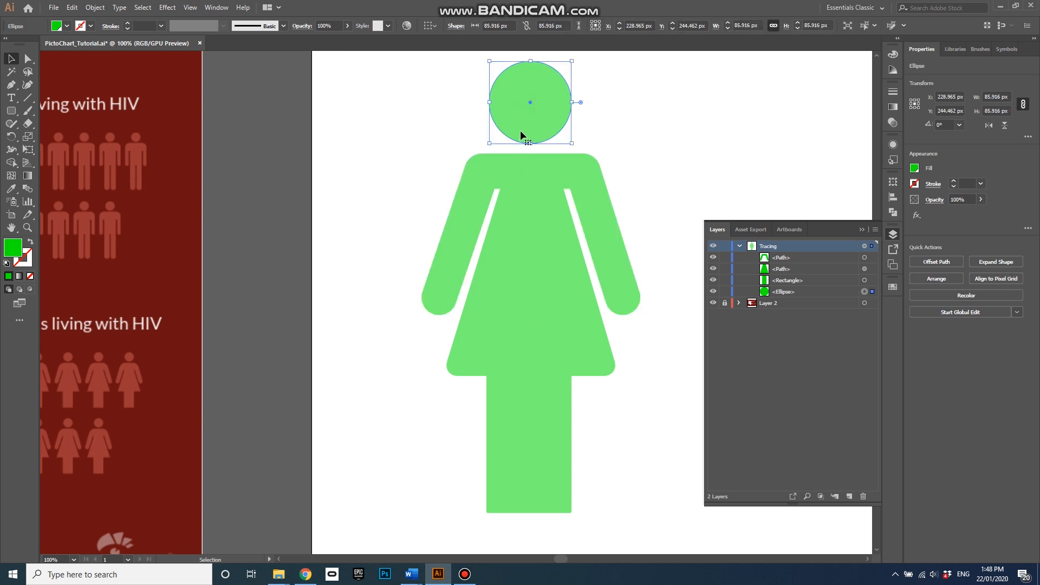
click(510, 171)
click(519, 236)
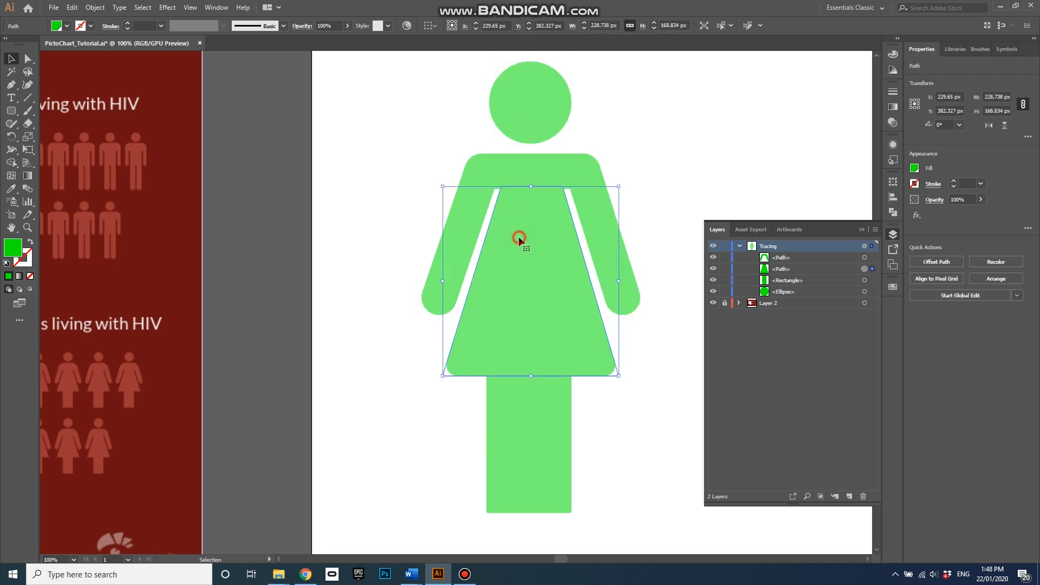
click(514, 408)
- Select all the figure's shapes and merge the legs, dress and arms into one body with the Shape Builder, keeping the head separate
drag(653, 454, 401, 223)
scroll(484, 139, down, 4)
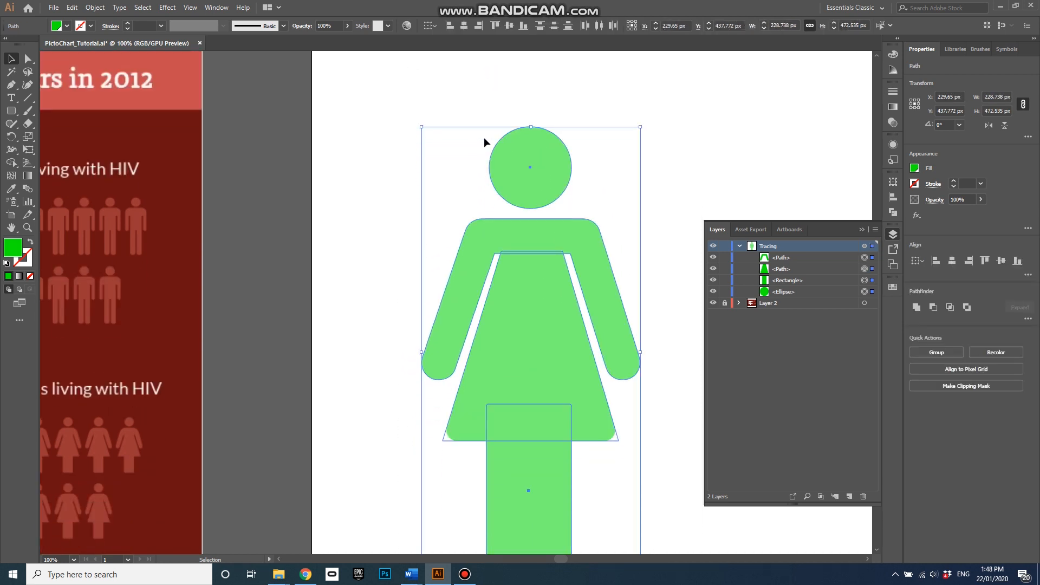
click(10, 163)
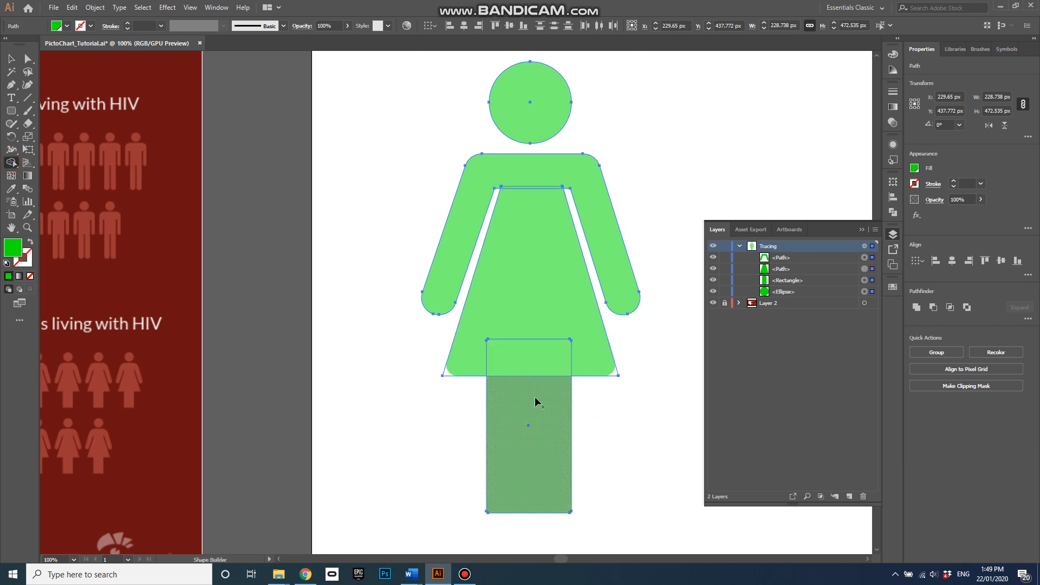
drag(534, 408, 526, 174)
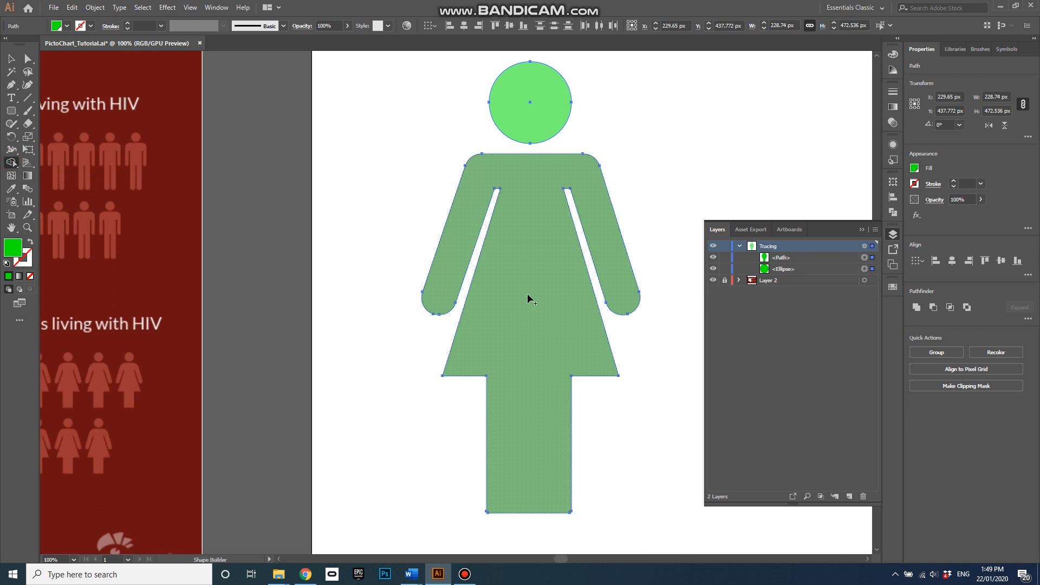
click(527, 117)
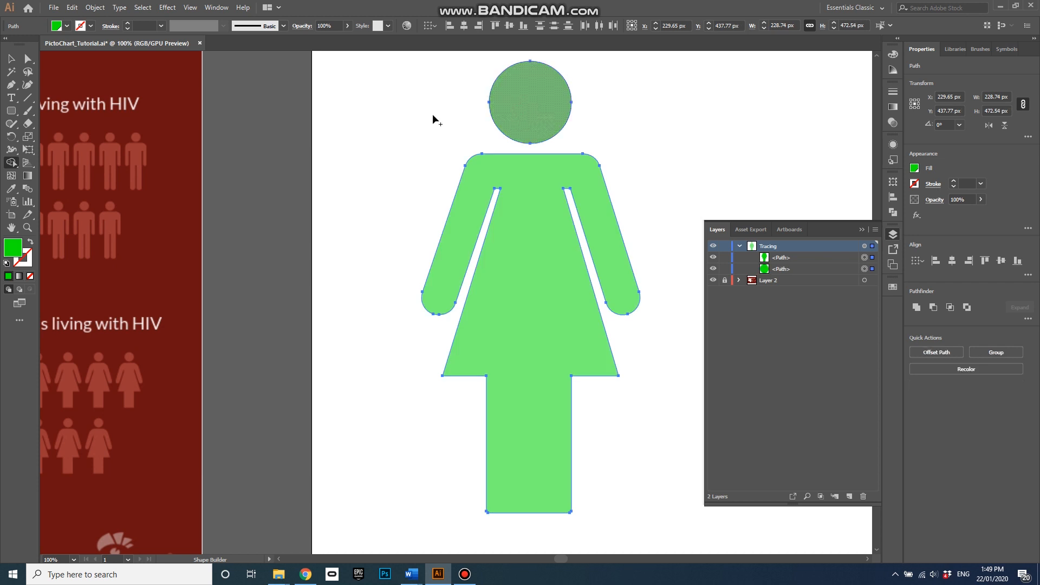
click(11, 58)
click(546, 136)
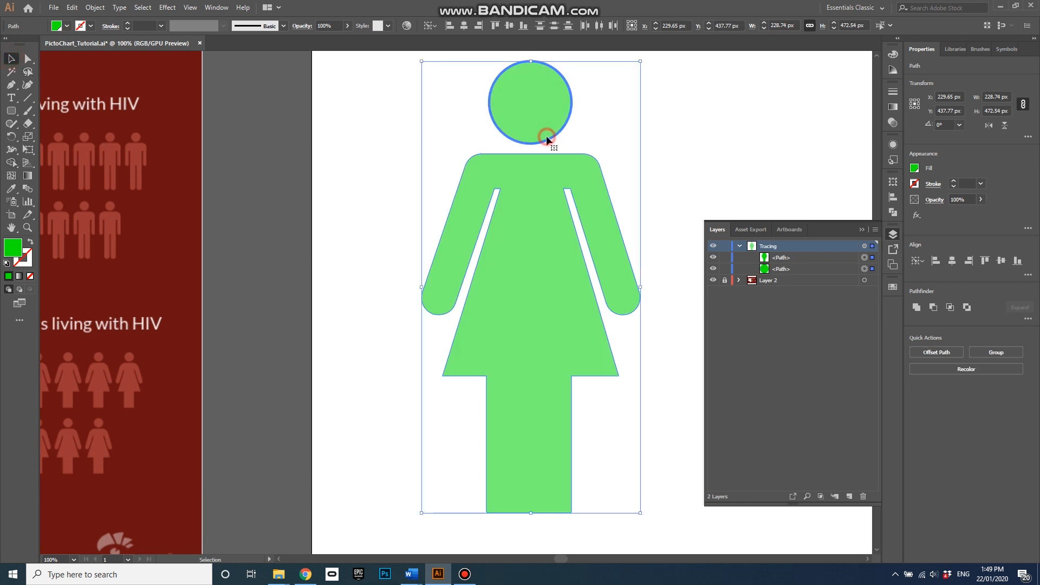
click(577, 171)
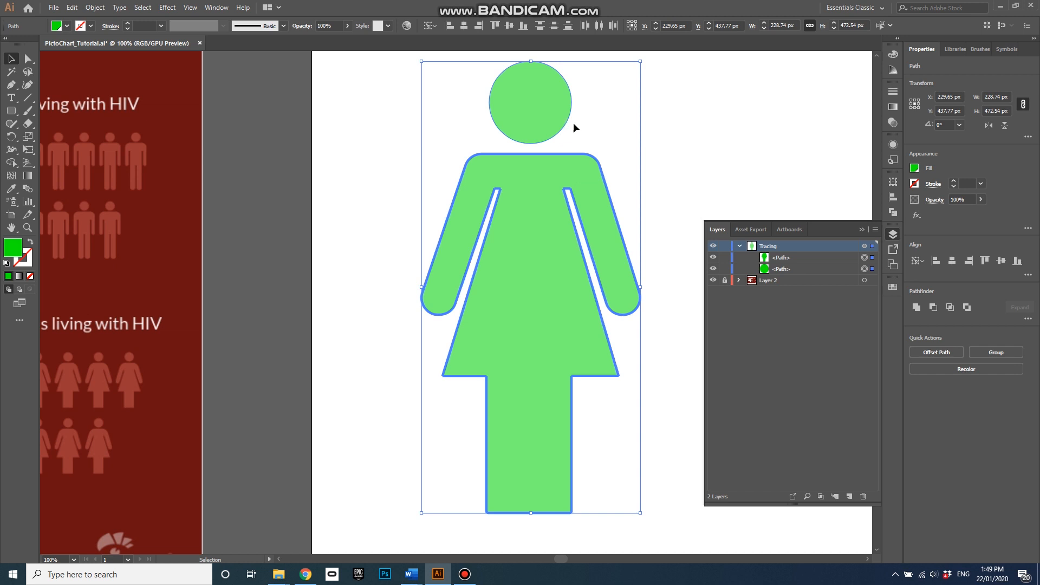
click(681, 137)
click(588, 178)
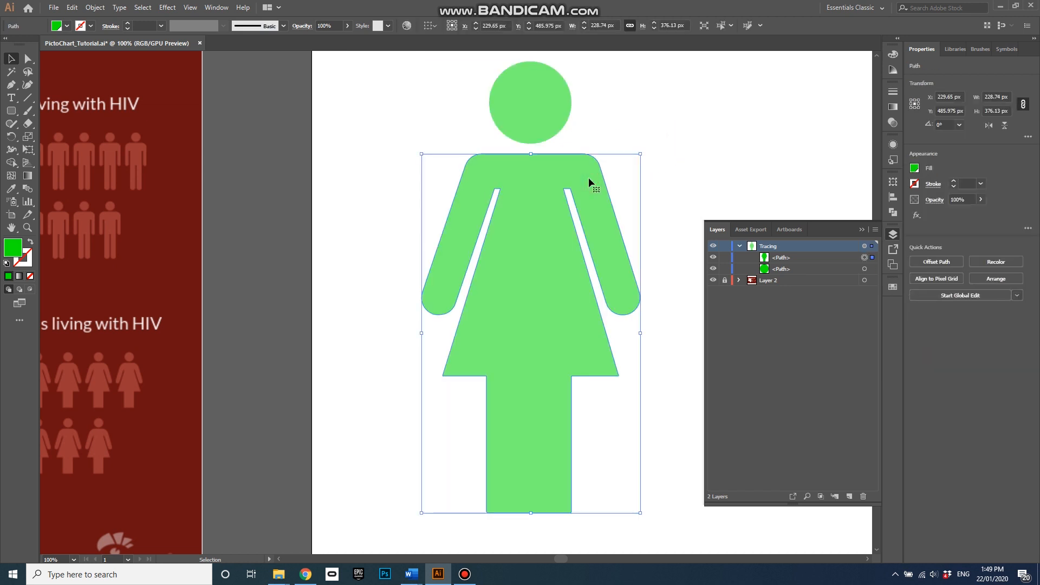
click(566, 115)
click(661, 157)
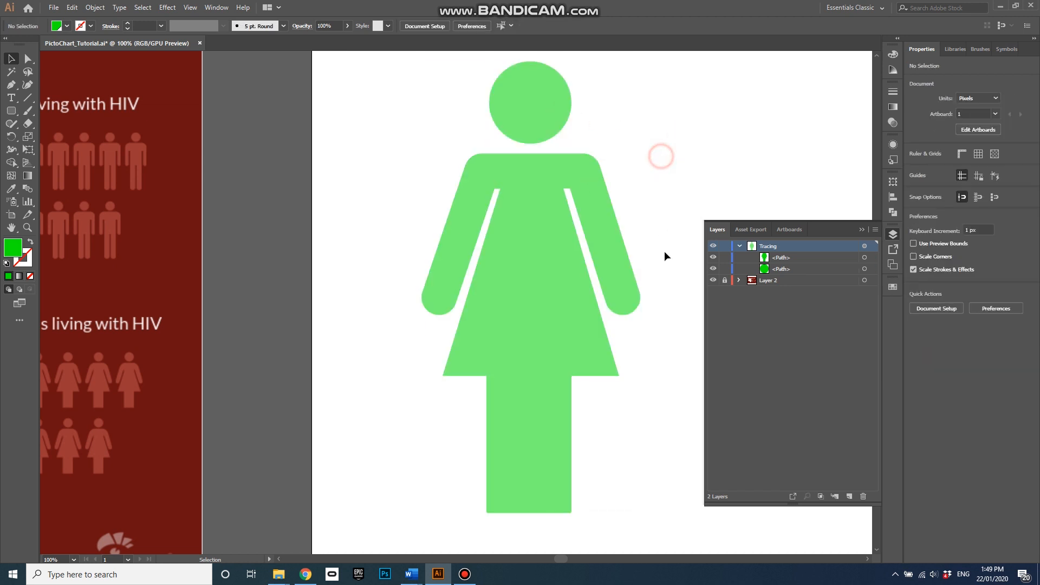
- Group the head and body, and move the group up on the artboard to about X 226, Y 353 px
drag(668, 258, 404, 89)
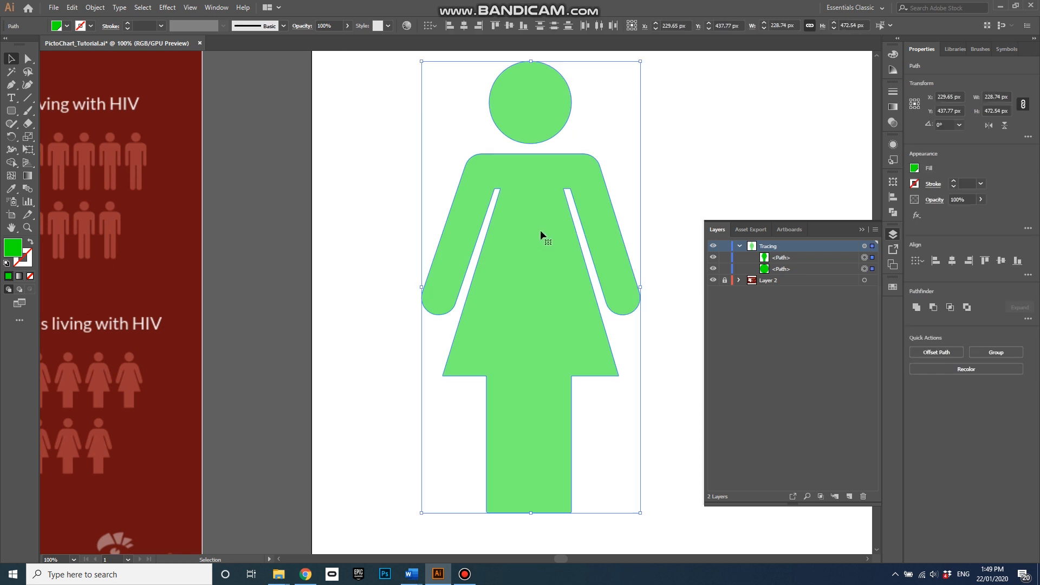
key(ctrl+g)
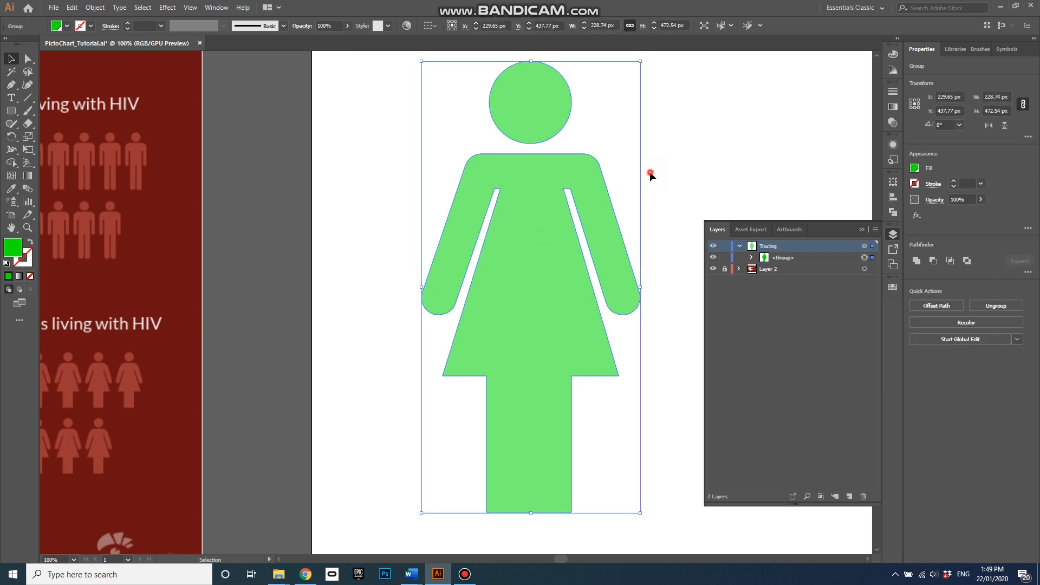
click(650, 173)
scroll(576, 191, down, 3)
mouse_move(563, 201)
mouse_down()
mouse_move(571, 157)
mouse_move(610, 162)
mouse_move(609, 194)
mouse_move(584, 222)
mouse_move(565, 204)
mouse_up()
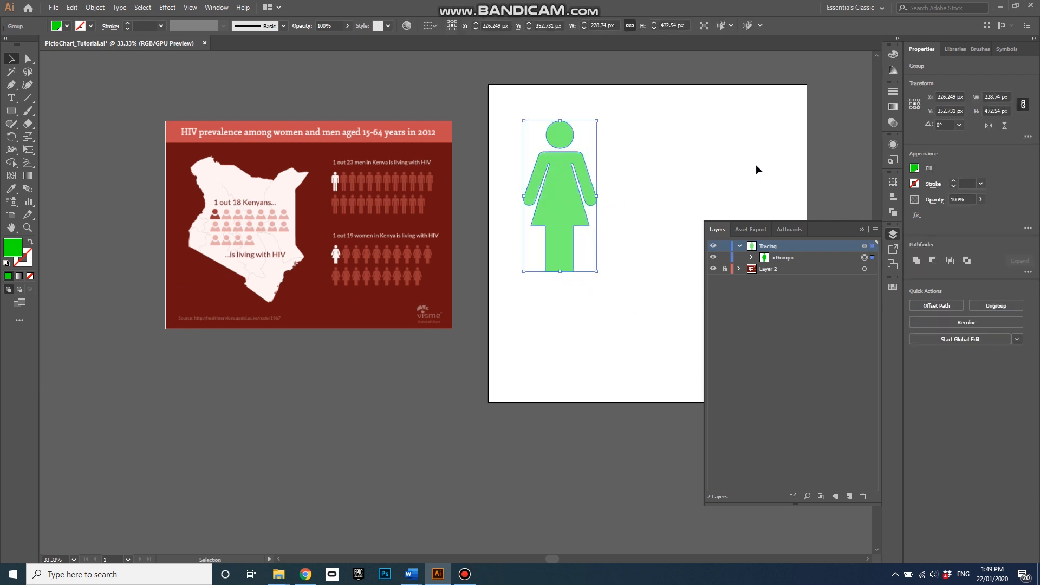
- Set the Tracing layer's opacity to 100% and deselect the figure
click(864, 246)
click(893, 123)
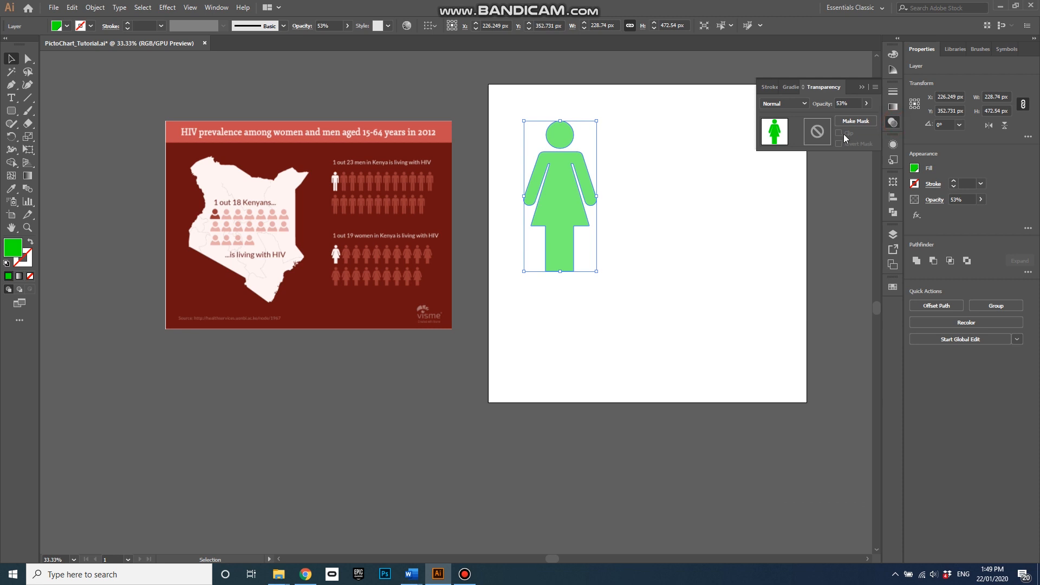
click(866, 103)
drag(847, 117, 875, 118)
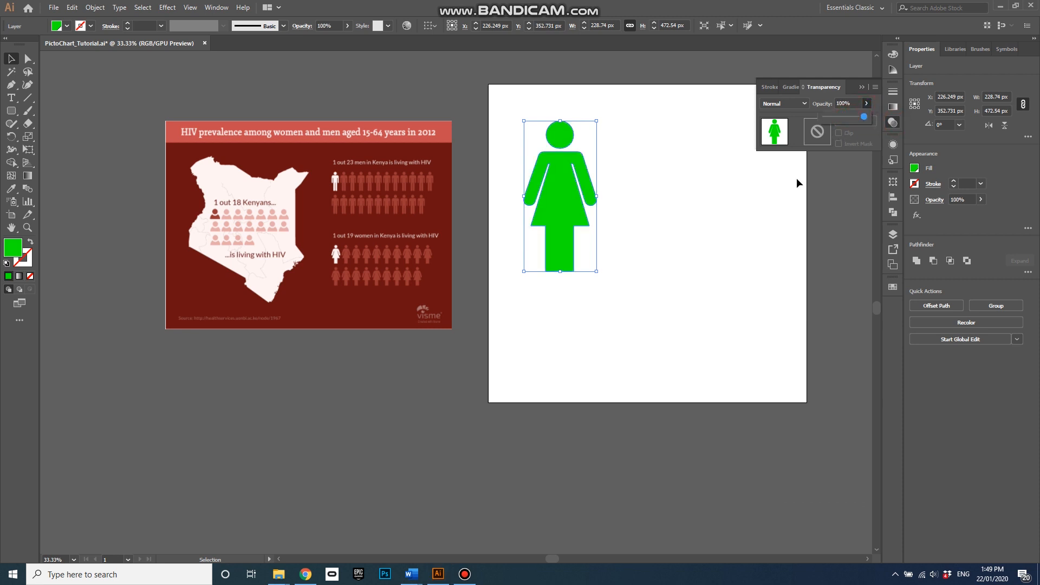
click(667, 220)
click(701, 211)
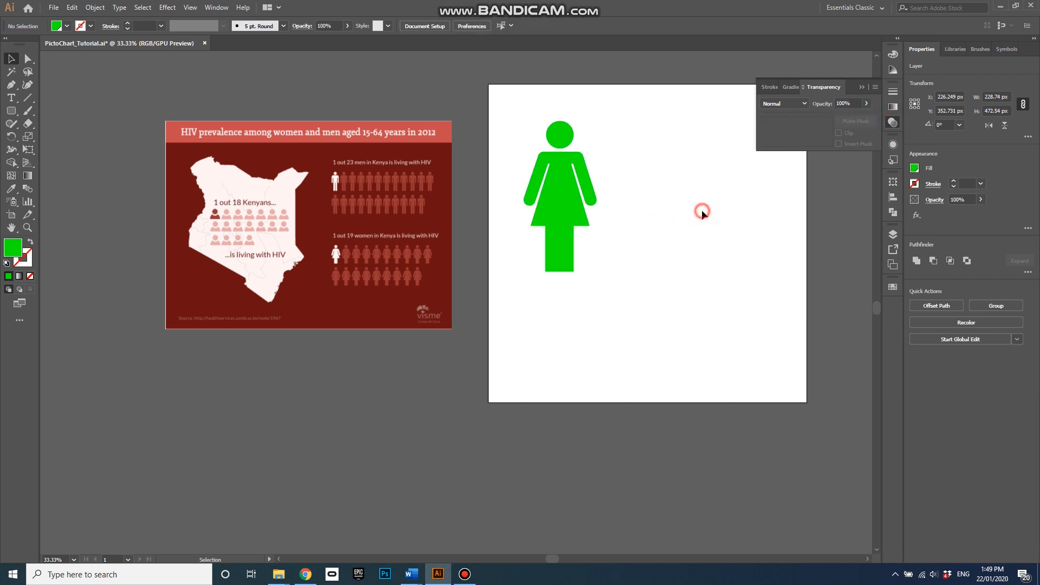